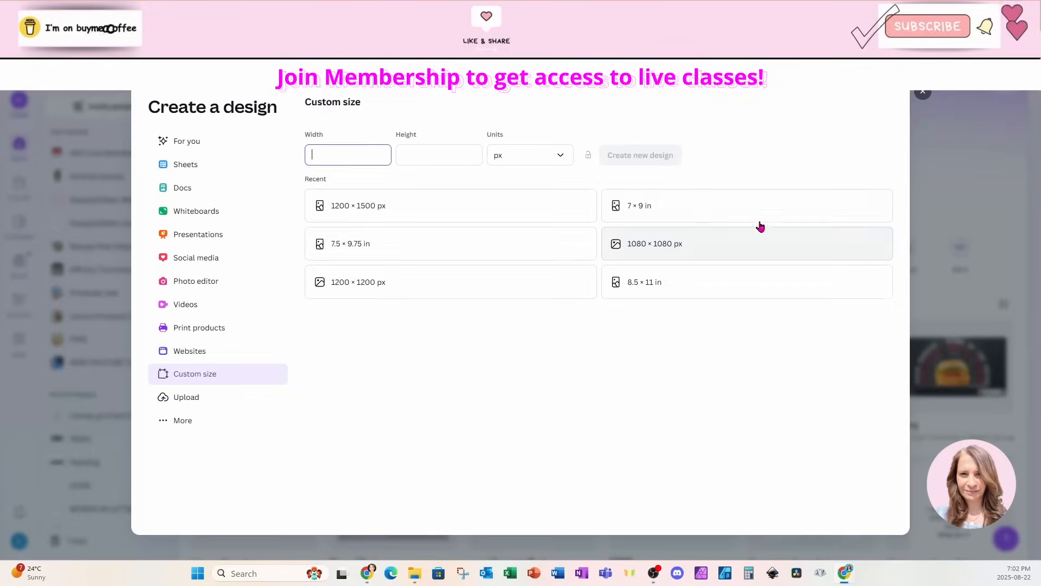
Create a new custom-size design 8 in wide by 10 in high.
click(530, 157)
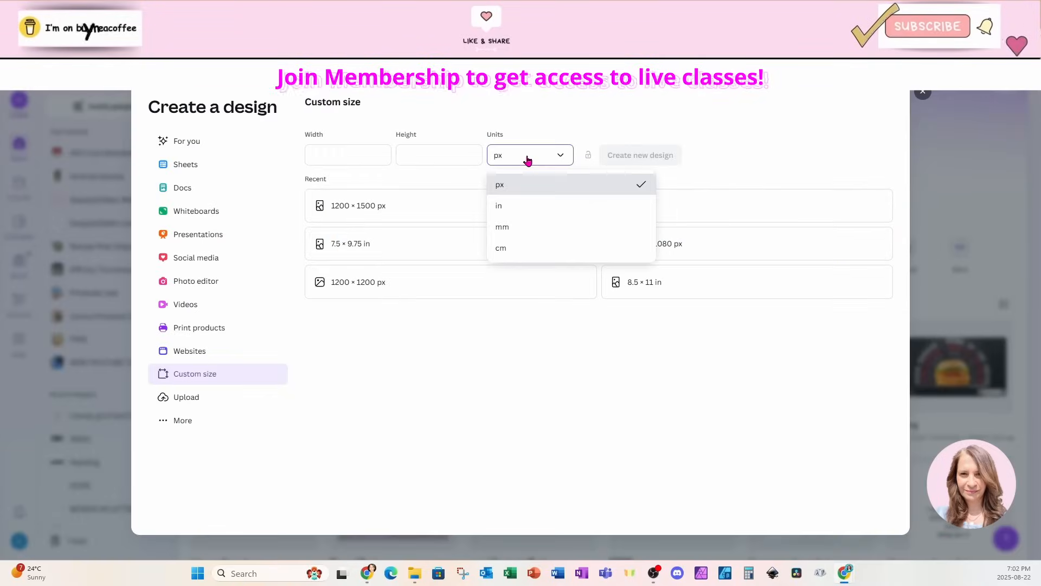
click(518, 206)
click(354, 151)
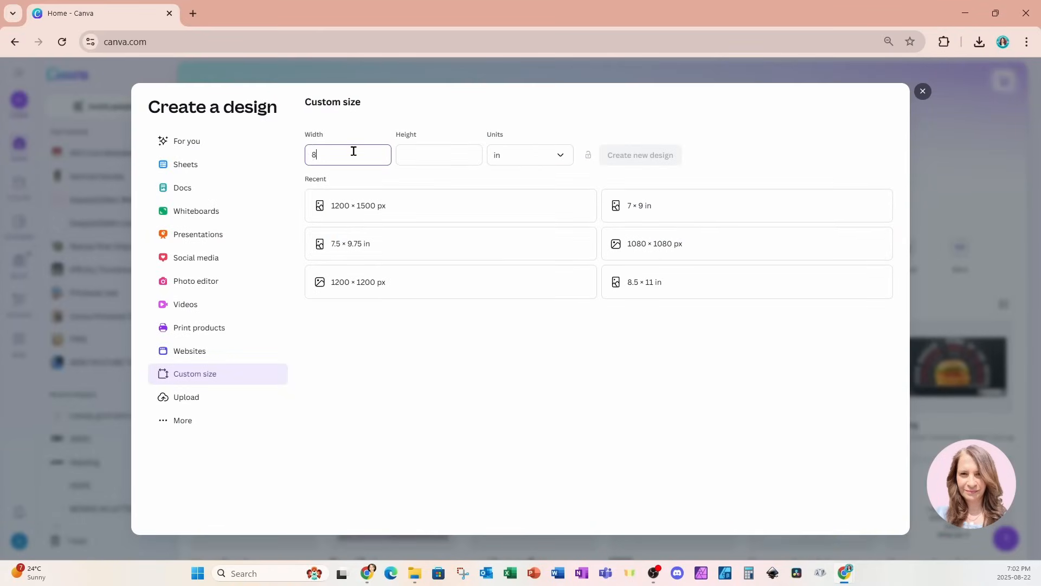
click(428, 156)
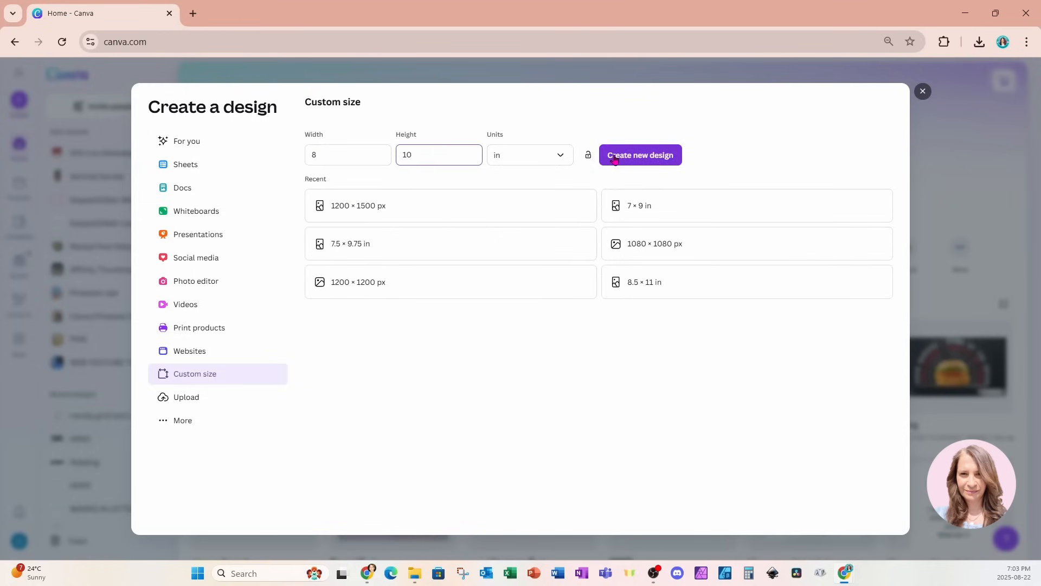
click(616, 156)
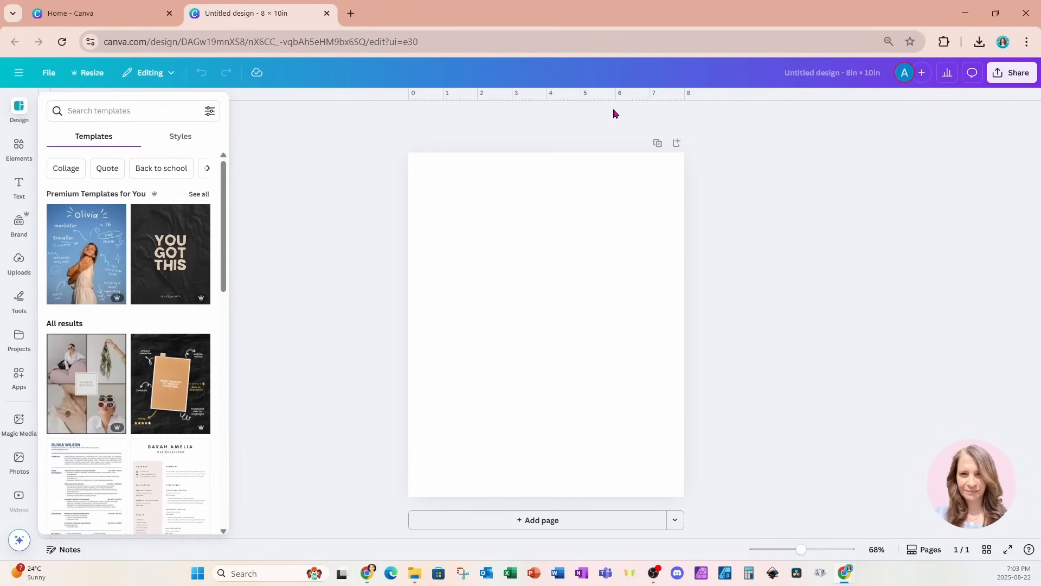
click(49, 76)
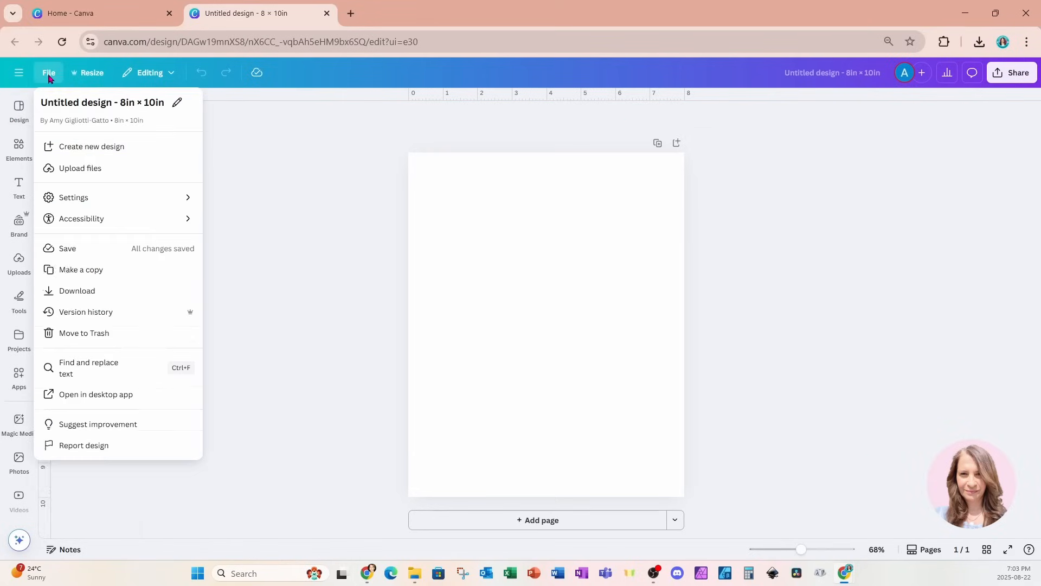
mouse_move(65, 213)
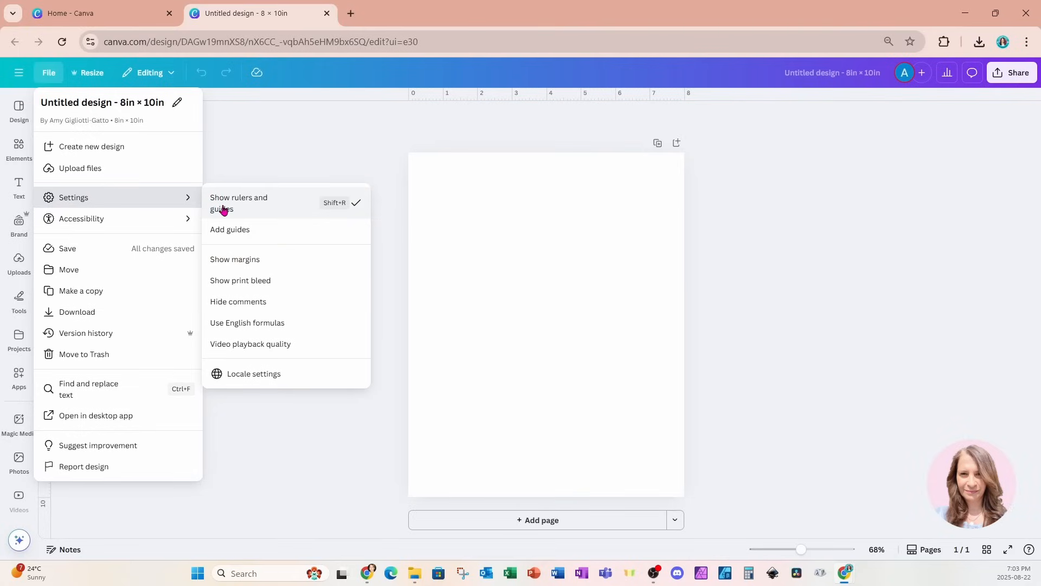
click(490, 180)
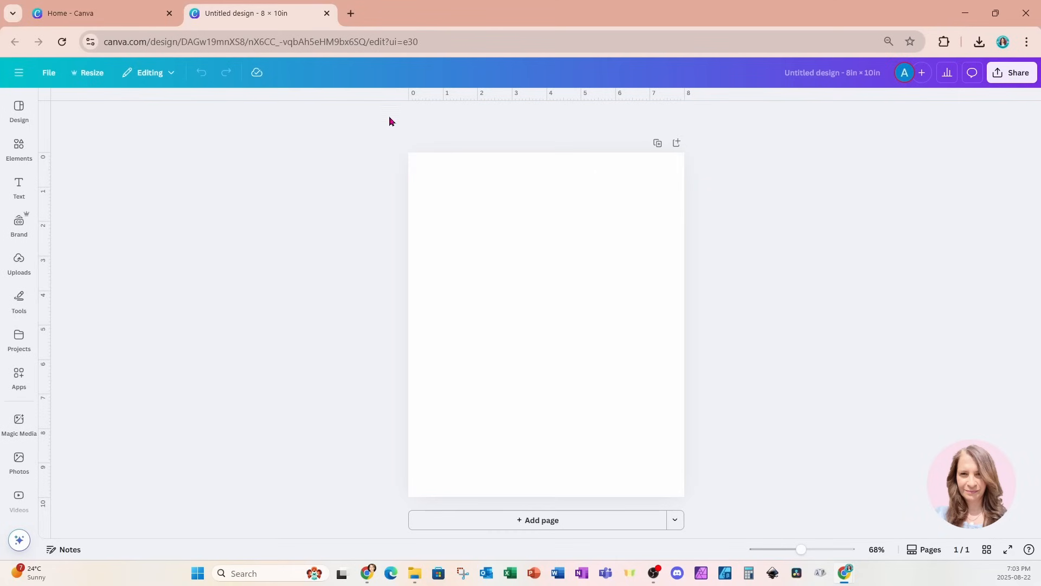
click(537, 331)
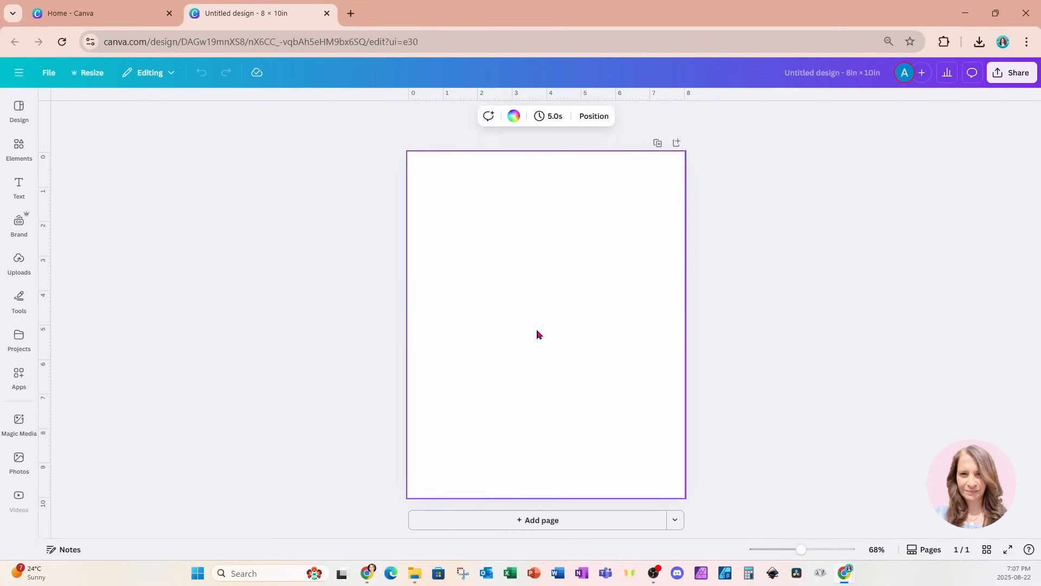
Set up custom page guides with 3 columns and 3 rows.
click(49, 72)
click(82, 200)
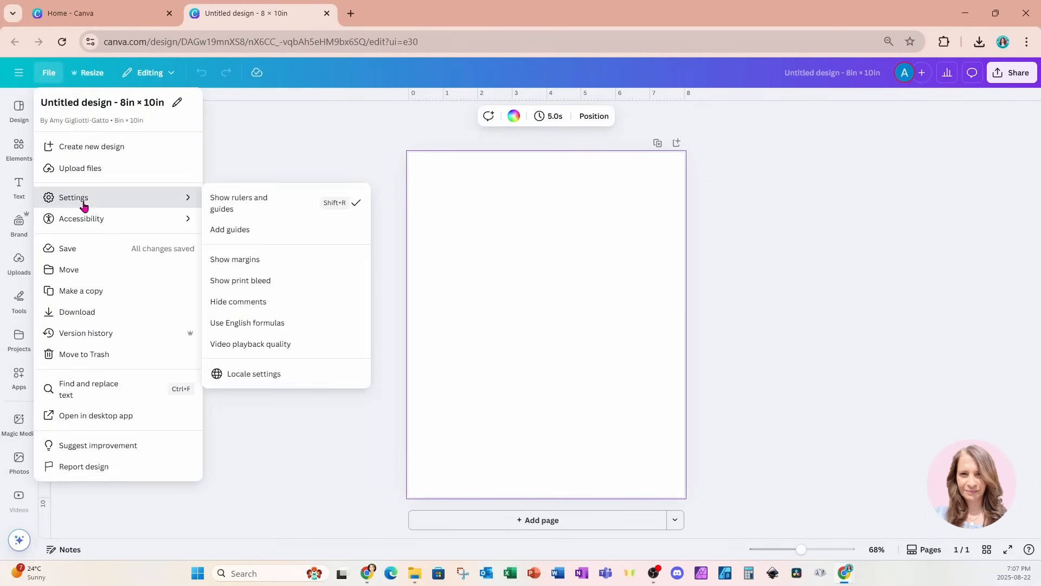
click(231, 230)
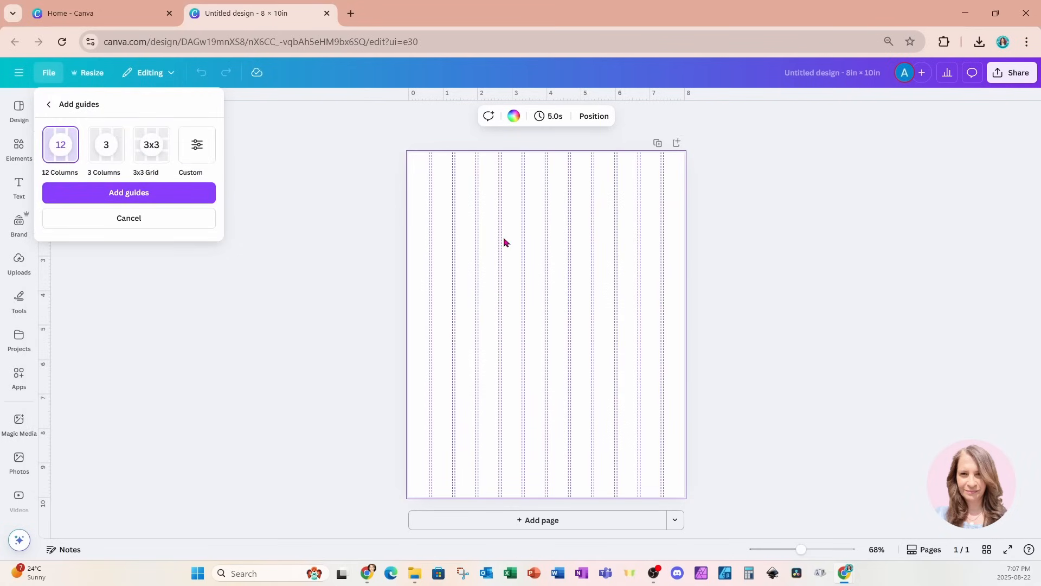
click(198, 154)
click(72, 208)
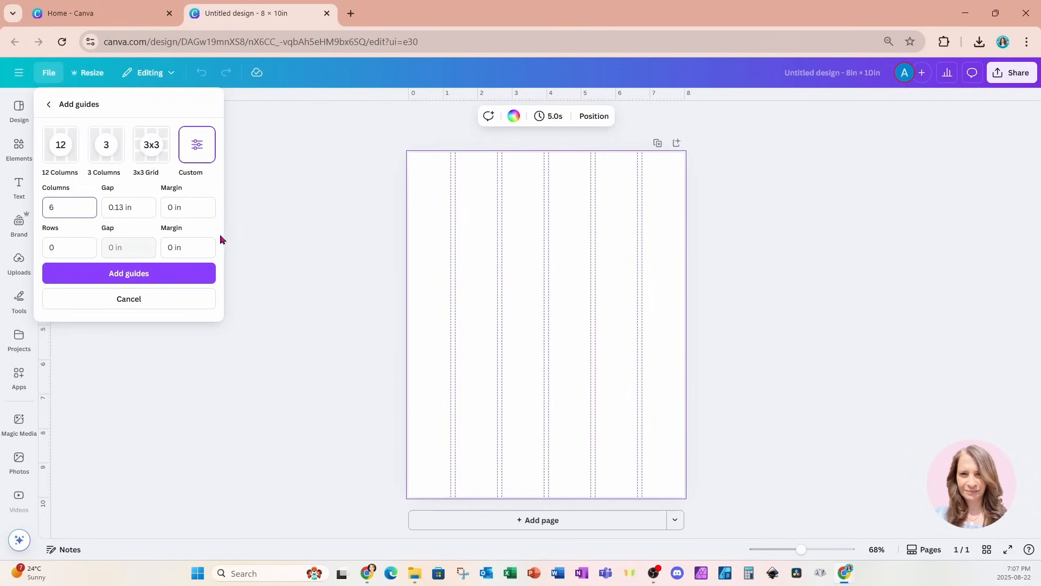
drag(67, 203, 44, 209)
text(3)
click(64, 246)
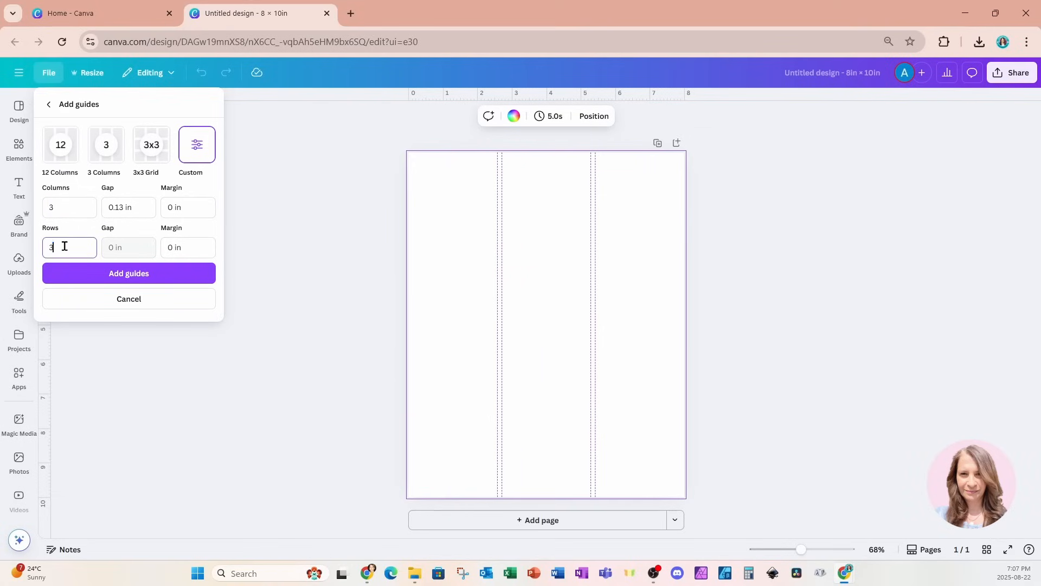
Set the guides' column gap to 0 in and their row gap to 1 in.
drag(121, 205, 101, 206)
text(0)
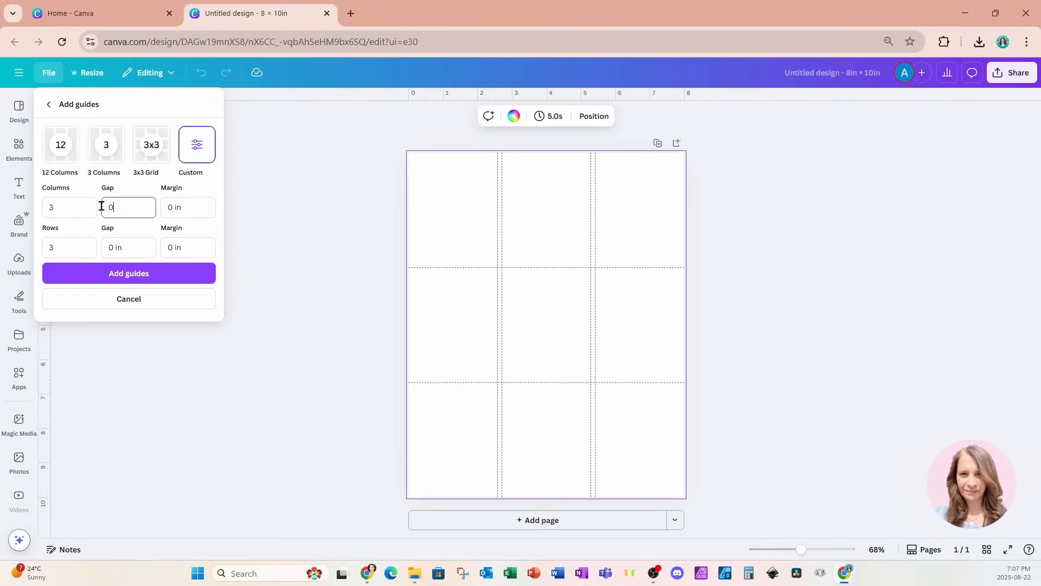
key(Tab)
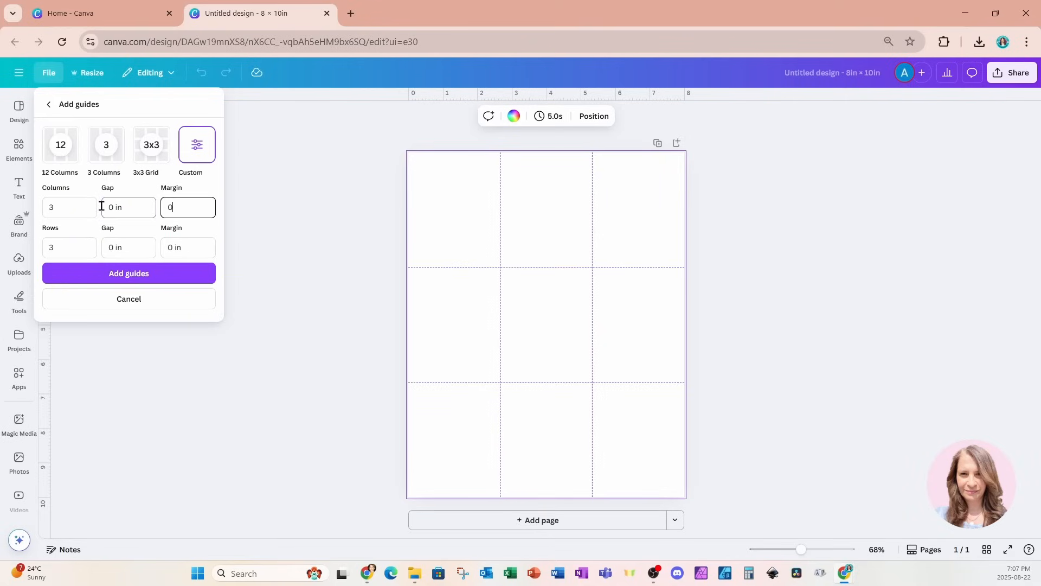
click(112, 248)
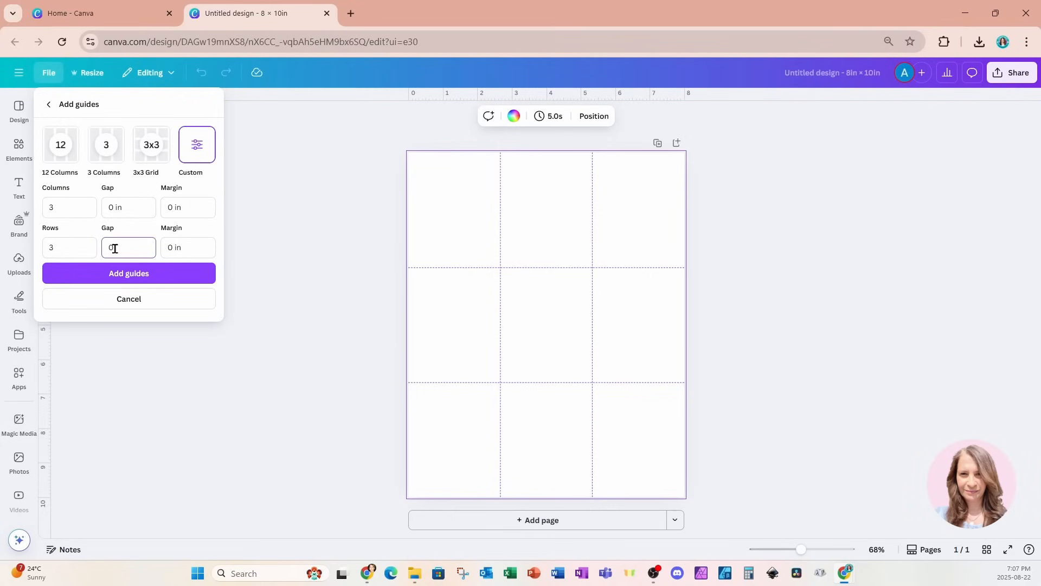
text(1)
key(Tab)
drag(115, 248, 101, 256)
text(1)
key(Tab)
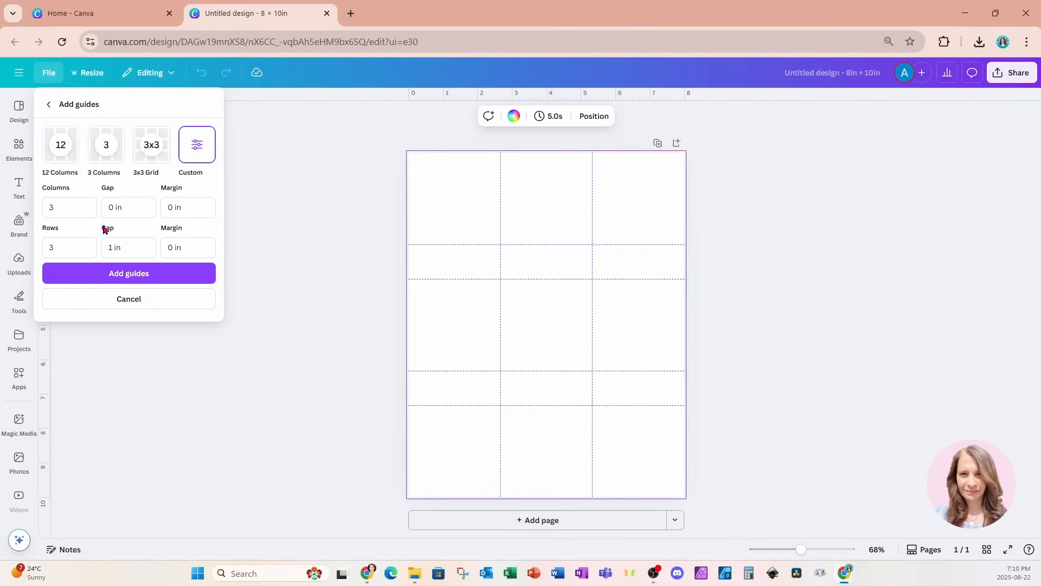
Set both the column and row margins to 1 in and add the guides to the page.
click(177, 207)
key(Return)
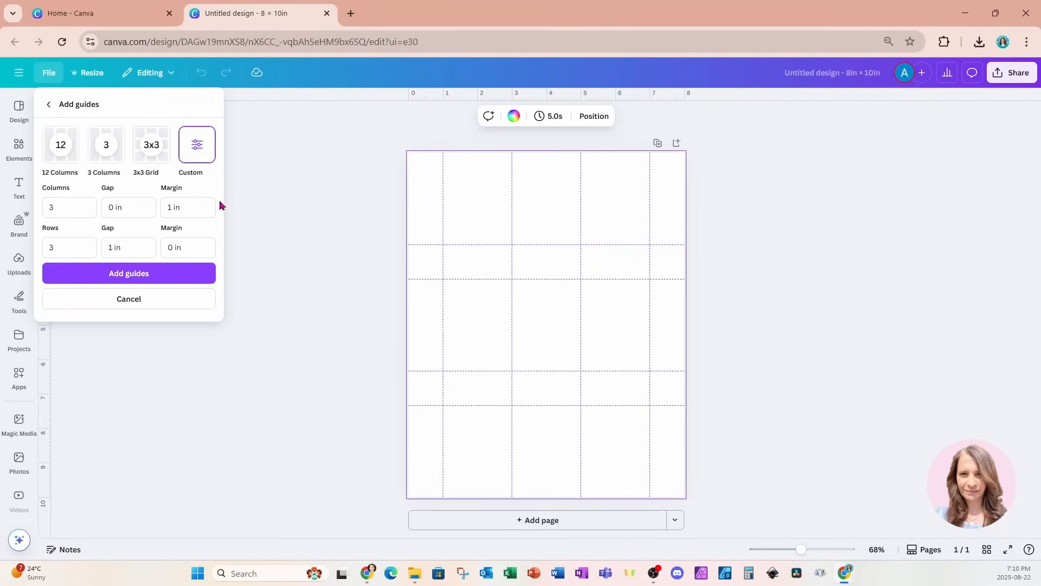
click(172, 244)
key(Return)
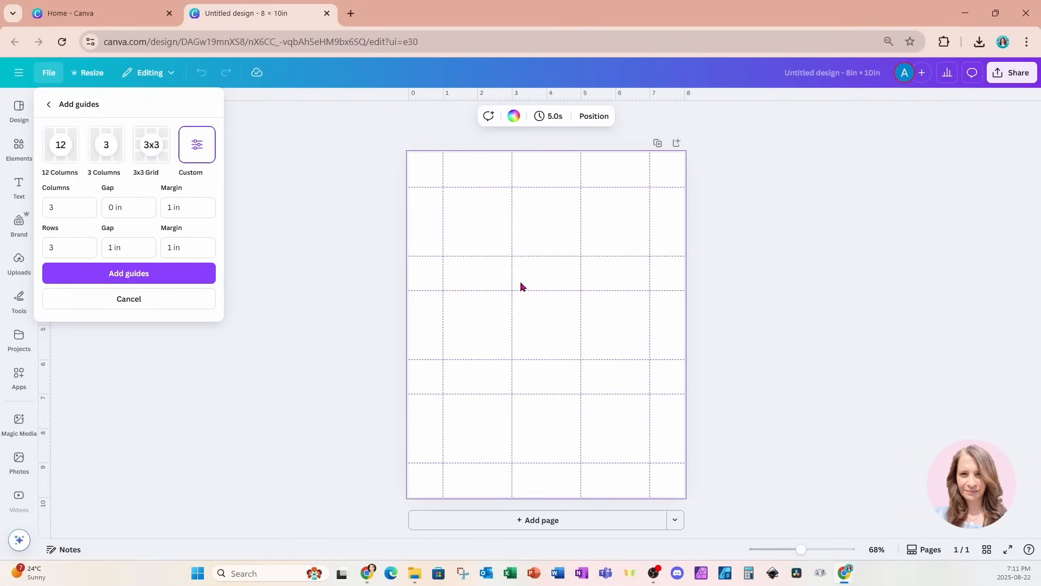
click(109, 275)
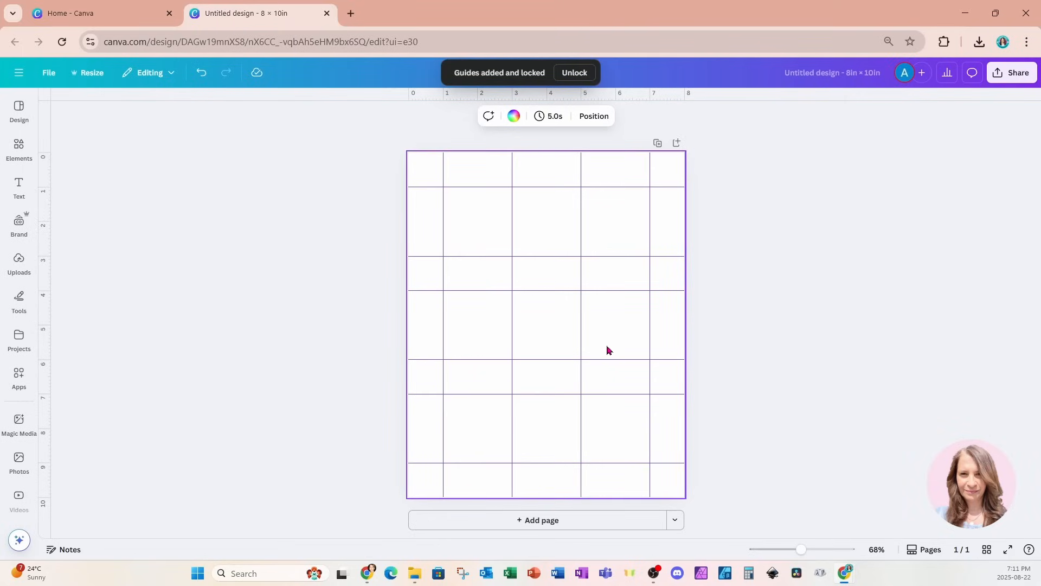
Insert the recently used chocolate chips, labelled salt shaker and grey-lidded jar graphics onto the page.
click(19, 148)
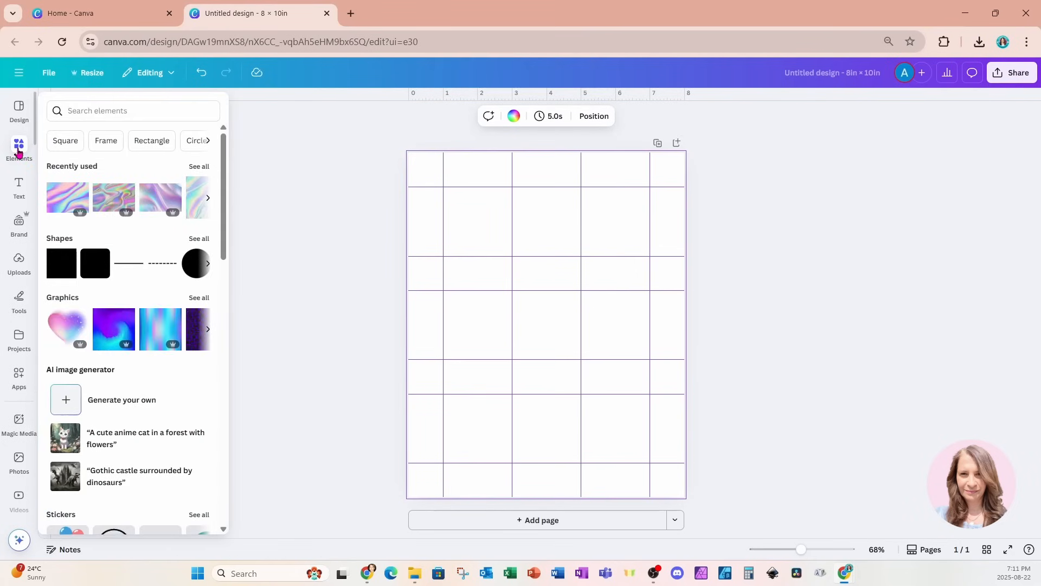
click(199, 166)
click(62, 313)
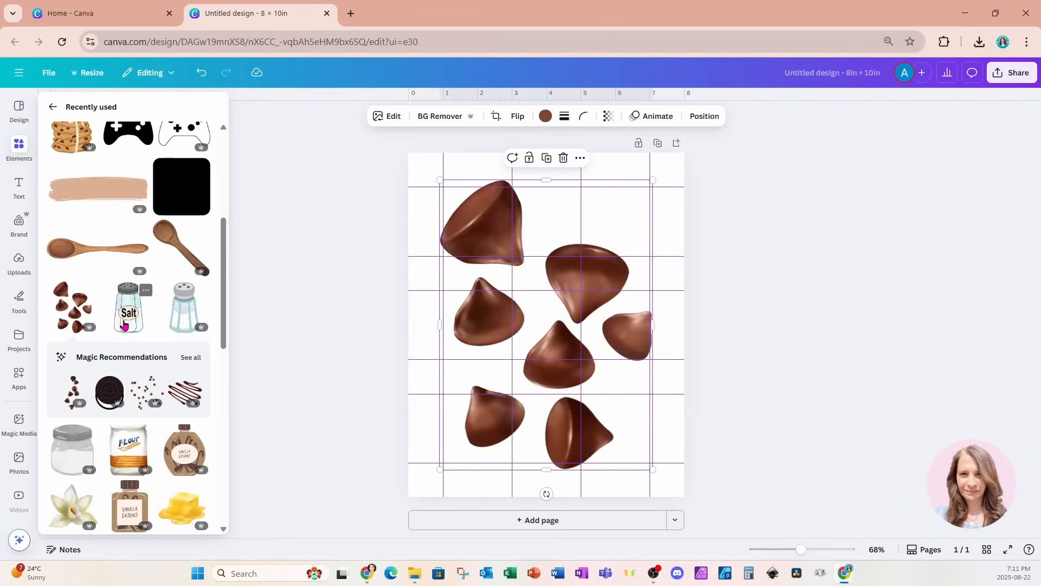
click(125, 324)
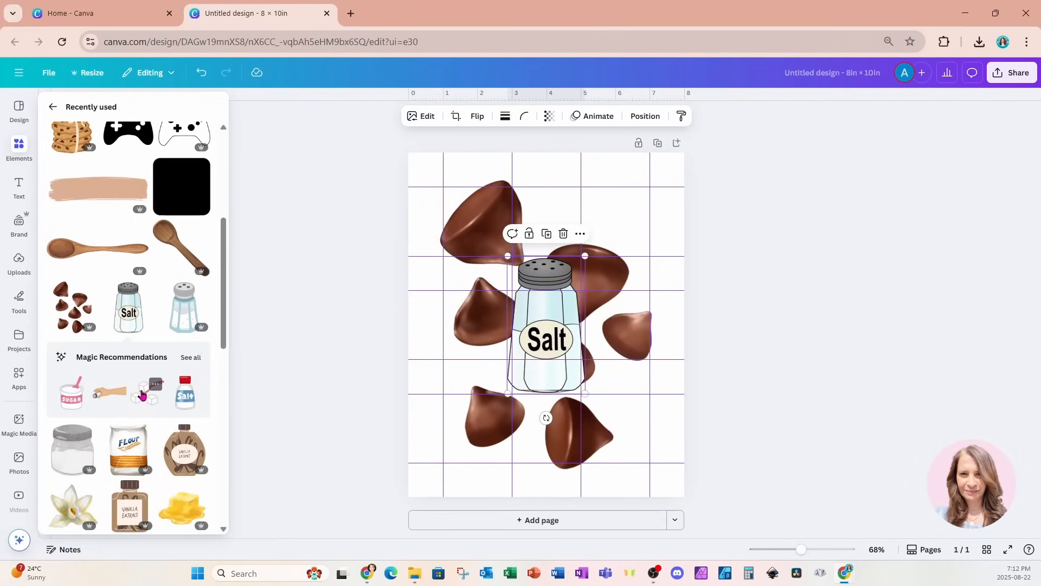
scroll(97, 373, down, 3)
click(59, 332)
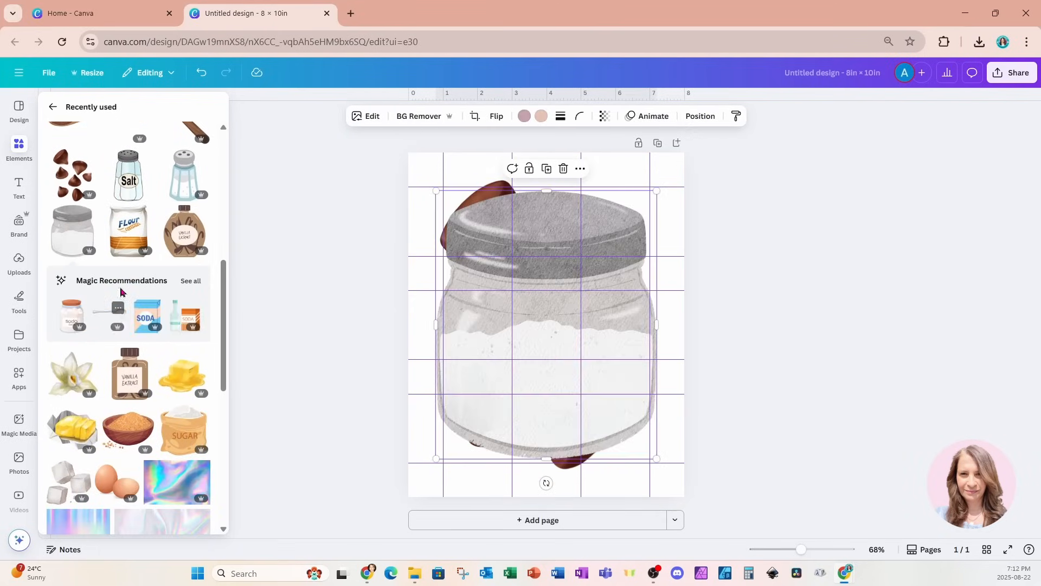
Insert the recently used flour, round vanilla extract bottle, brown sugar bowl, sugar bag, wrapped butter and eggs graphics.
click(123, 238)
click(173, 236)
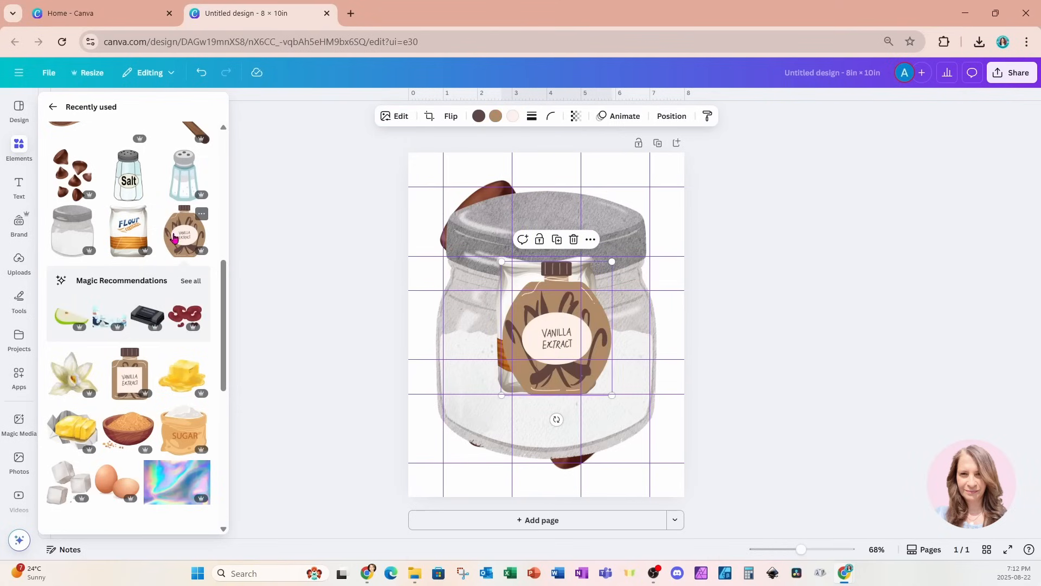
click(136, 421)
click(172, 350)
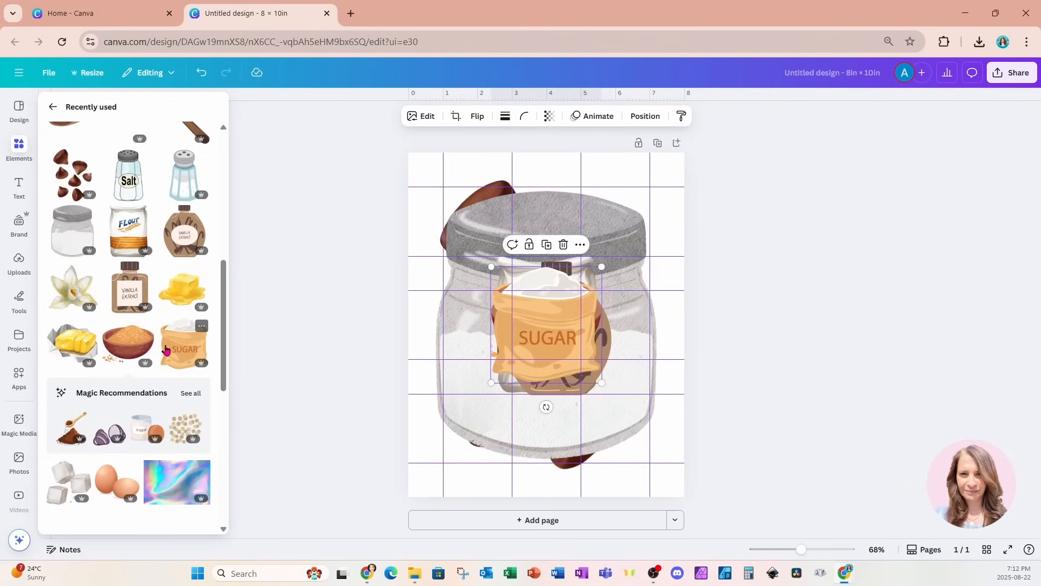
click(80, 345)
click(117, 481)
Move all the stacked ingredient graphics together partly off the right side of the page.
click(337, 391)
drag(372, 297, 725, 436)
drag(524, 414, 657, 424)
click(292, 370)
Shrink the eggs graphic and place it in the middle guide cell of the top row.
drag(658, 344, 536, 345)
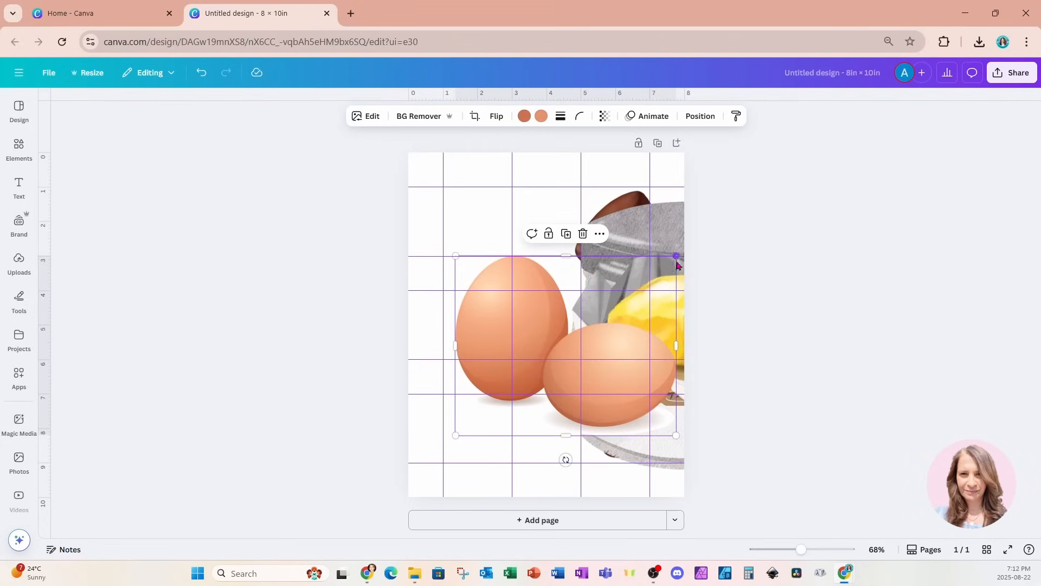
drag(678, 255, 547, 361)
drag(524, 413, 585, 239)
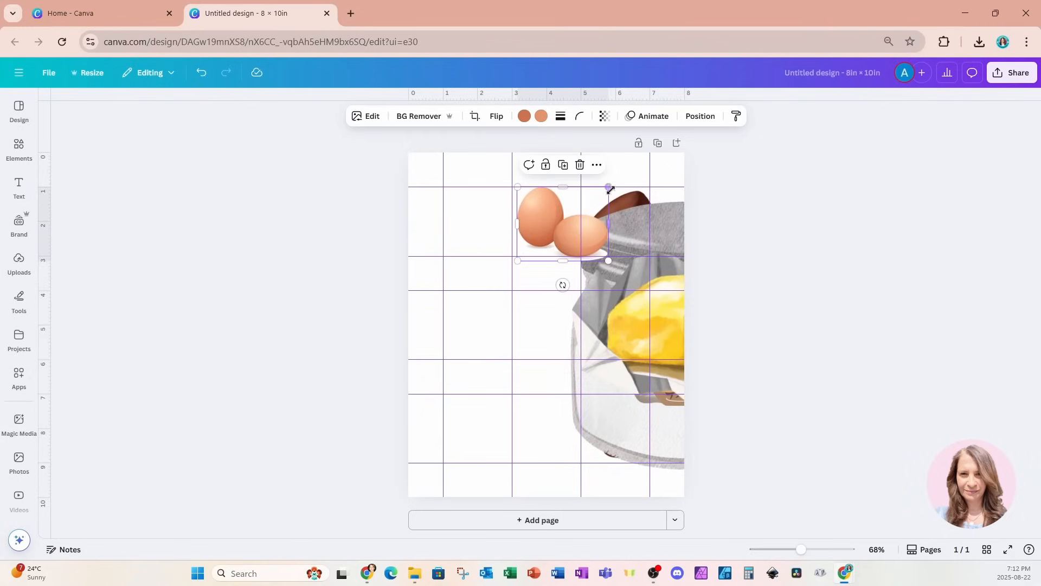
drag(609, 186, 568, 211)
drag(552, 246, 551, 230)
Shrink the butter into the middle row's first guide cell and the sugar bag into the top row's first cell.
drag(648, 317, 554, 324)
drag(691, 255, 500, 328)
drag(660, 332, 559, 333)
drag(637, 275, 570, 346)
drag(547, 371, 486, 228)
click(473, 314)
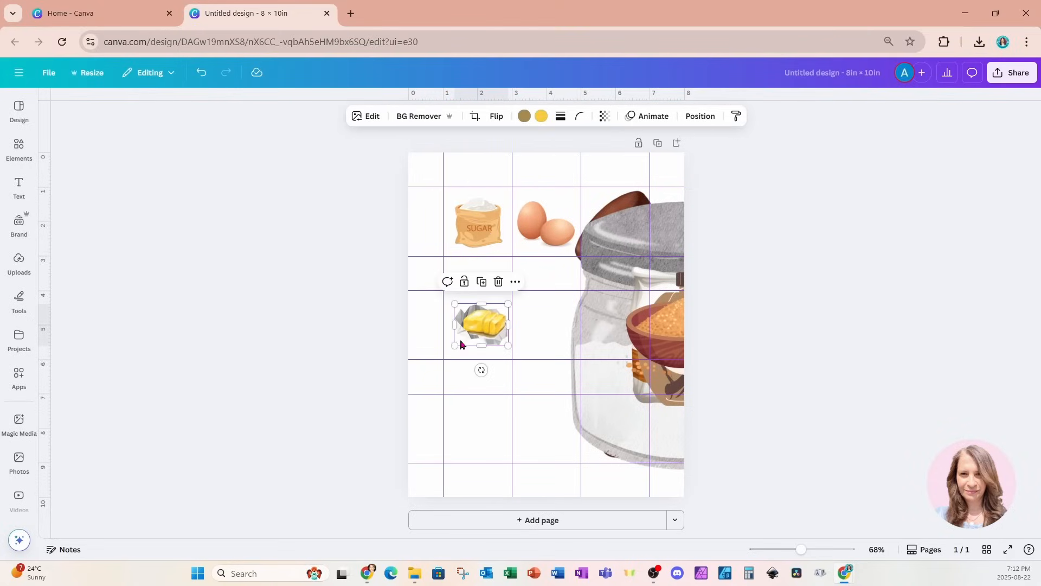
drag(454, 346, 471, 333)
Pull the brown sugar bowl further onto the page and shrink the grey-lidded jar into the bottom row's first cell.
drag(669, 328, 579, 334)
drag(659, 235, 538, 275)
drag(671, 243, 506, 494)
drag(470, 491, 477, 437)
drag(487, 420, 496, 408)
Shrink the chocolate chips graphic and place it in the bottom row's third guide cell.
click(601, 217)
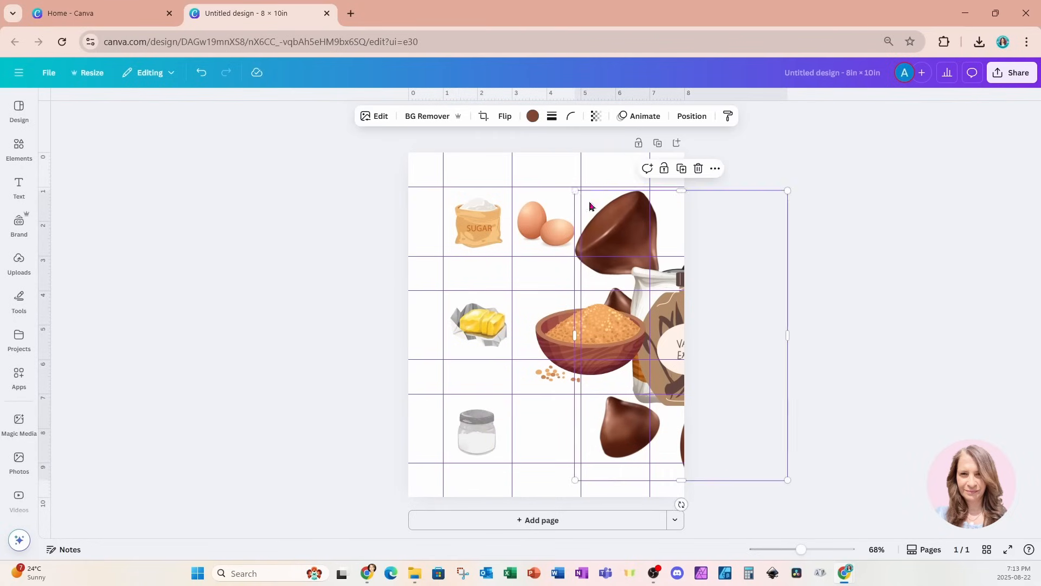
drag(575, 190, 678, 330)
drag(716, 402, 613, 388)
drag(575, 317, 635, 395)
drag(659, 428, 610, 428)
drag(585, 394, 596, 409)
drag(612, 433, 615, 426)
click(476, 431)
Shrink the brown sugar bowl into the top row's third cell and the vanilla extract bottle toward the middle row's third cell.
drag(590, 333, 628, 225)
drag(691, 183, 607, 222)
drag(669, 333, 556, 332)
drag(634, 272, 611, 323)
Shrink the flour graphic and center it in the middle guide cell of the middle row.
drag(661, 337, 543, 337)
drag(514, 268, 560, 330)
drag(586, 366, 567, 351)
drag(523, 291, 528, 297)
drag(547, 323, 544, 325)
Shrink the salt shaker into the bottom row's middle cell and nudge the chocolate chips within their cell.
drag(615, 326, 550, 395)
drag(518, 324, 563, 402)
drag(567, 414, 536, 412)
drag(552, 411, 553, 411)
drag(618, 434, 617, 430)
drag(546, 438, 548, 435)
Space the bottom row's jar, salt shaker and chocolate chips evenly with Tidy up.
drag(378, 420, 678, 451)
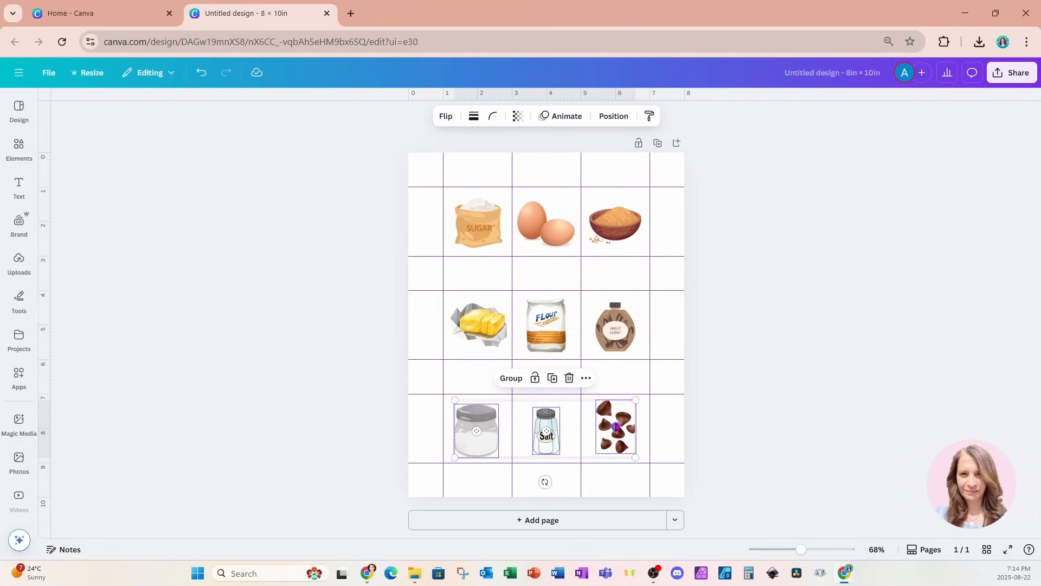
click(588, 381)
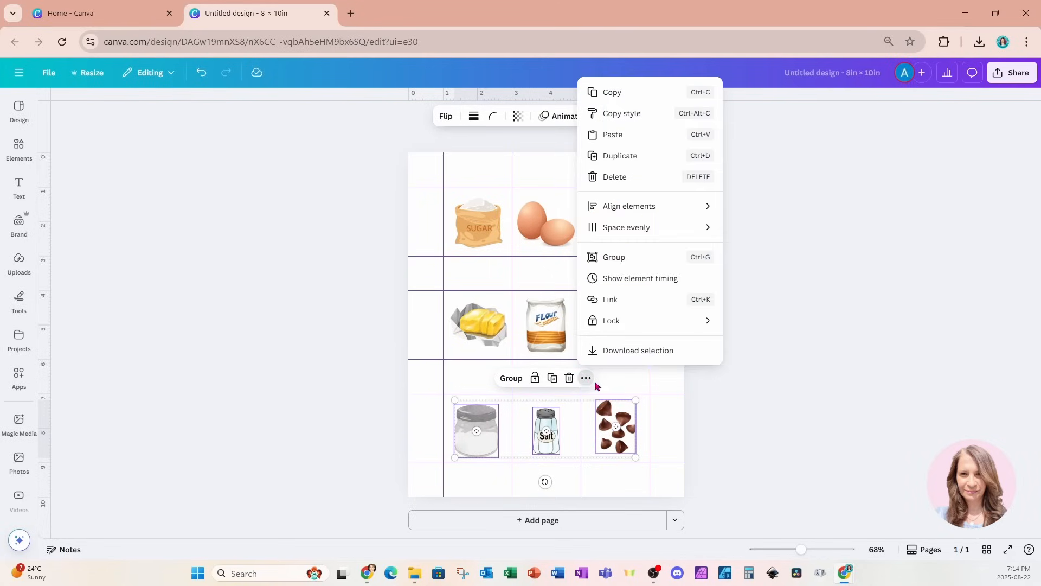
mouse_move(614, 229)
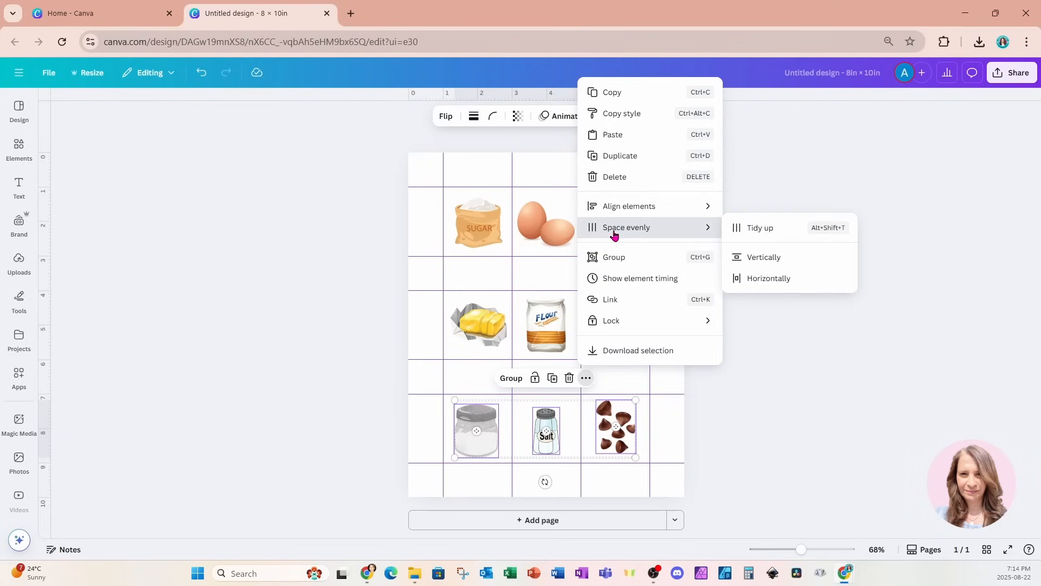
click(759, 232)
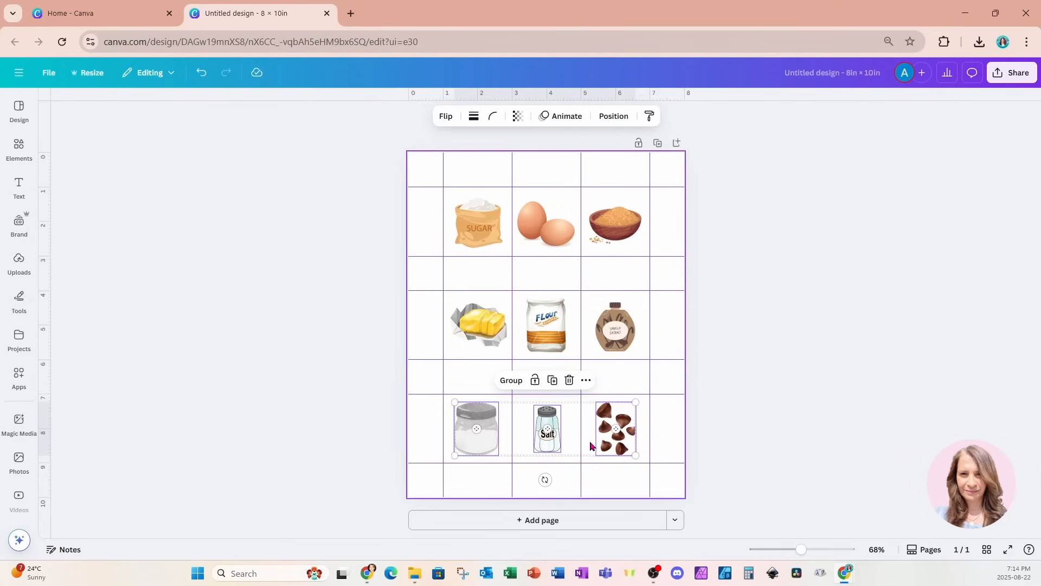
Space the middle row's butter, flour and vanilla extract evenly with Tidy up.
drag(390, 319, 714, 337)
click(583, 276)
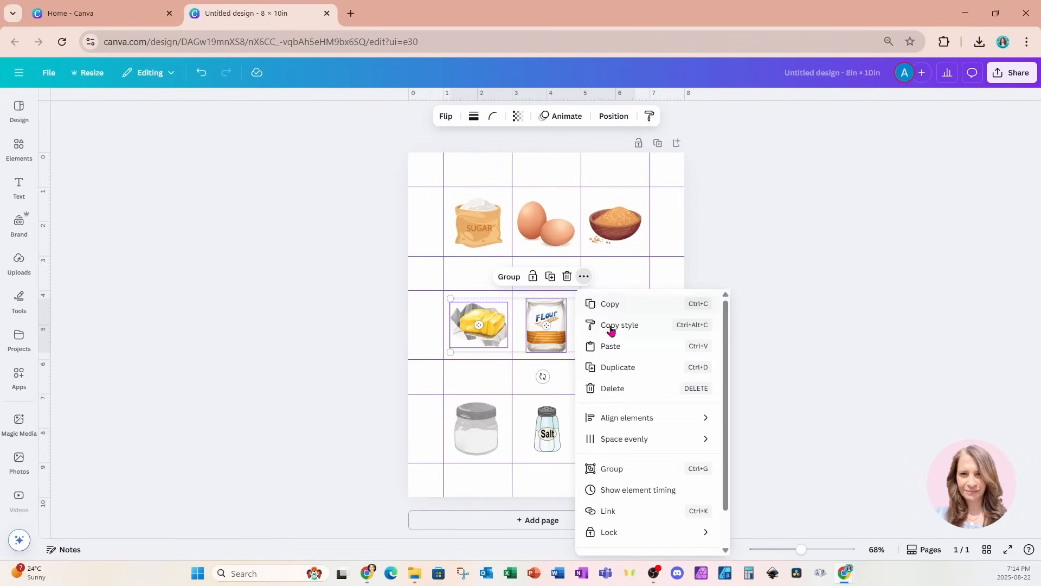
mouse_move(681, 441)
click(738, 447)
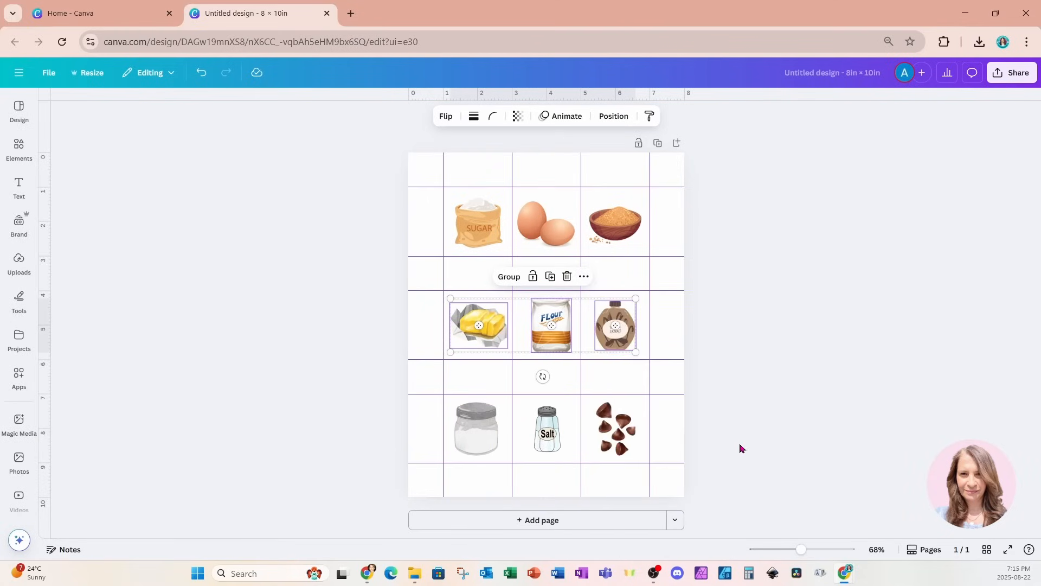
Space the top row's sugar, eggs and brown sugar bowl evenly with Tidy up.
drag(410, 219, 697, 236)
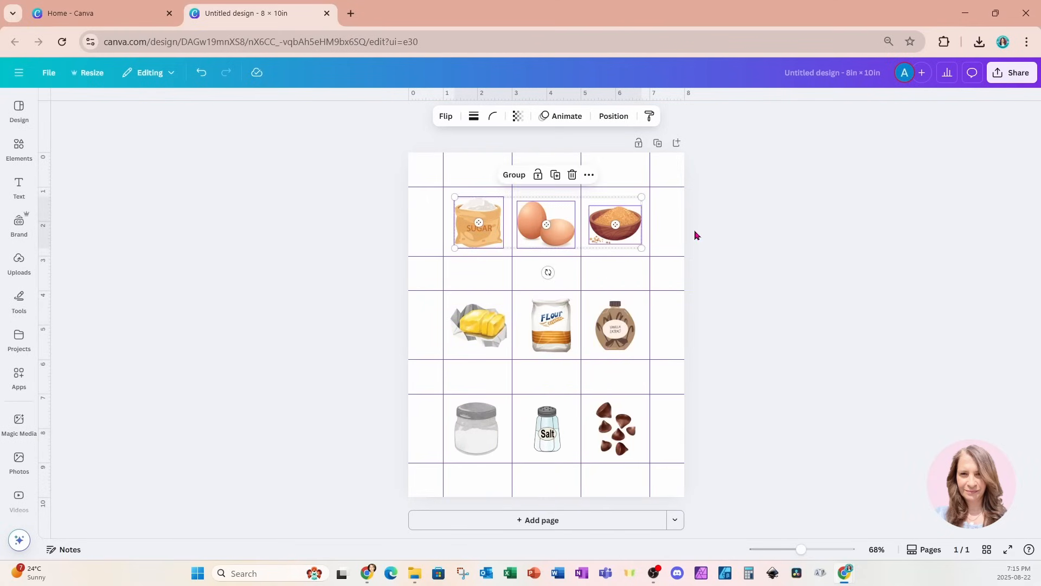
click(589, 175)
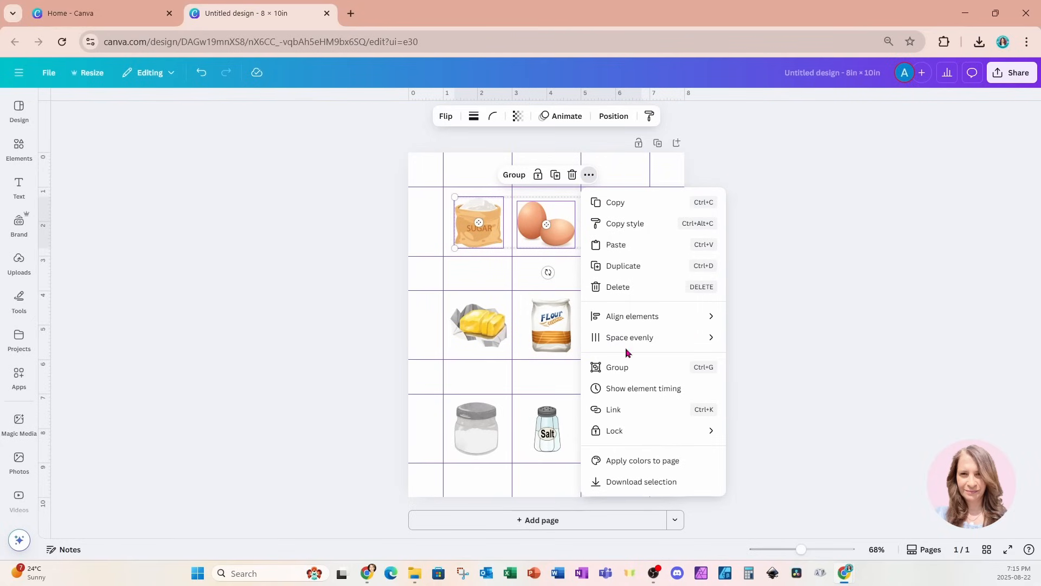
mouse_move(641, 342)
click(750, 339)
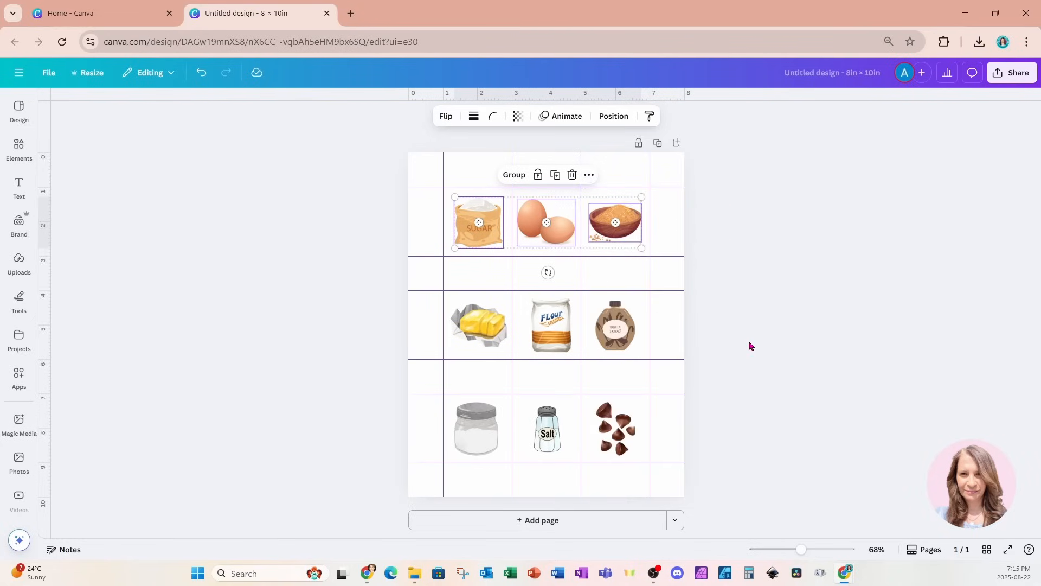
click(750, 345)
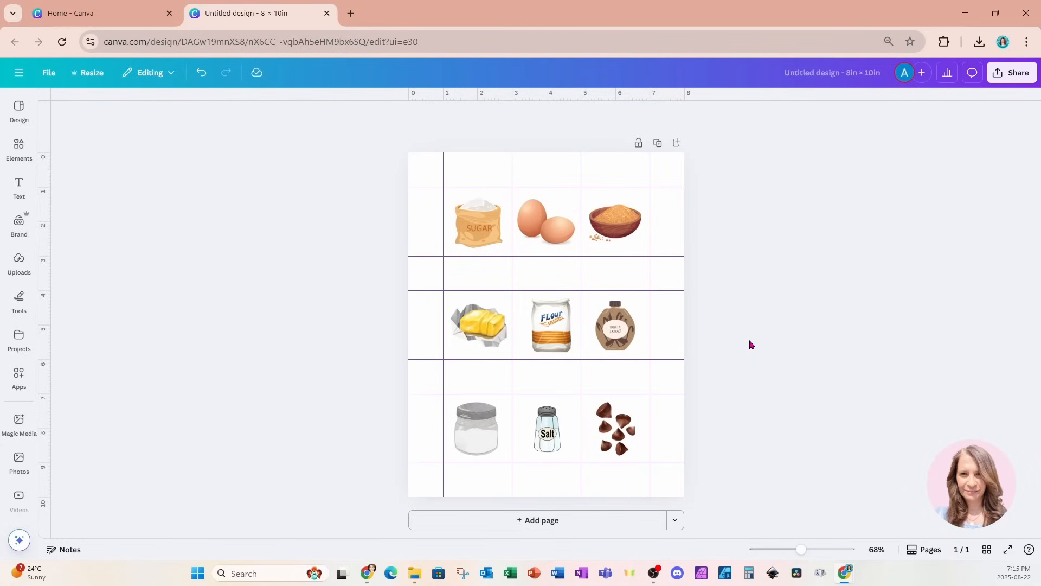
Add a heading text box to the page and set its font to League Spartan.
click(22, 187)
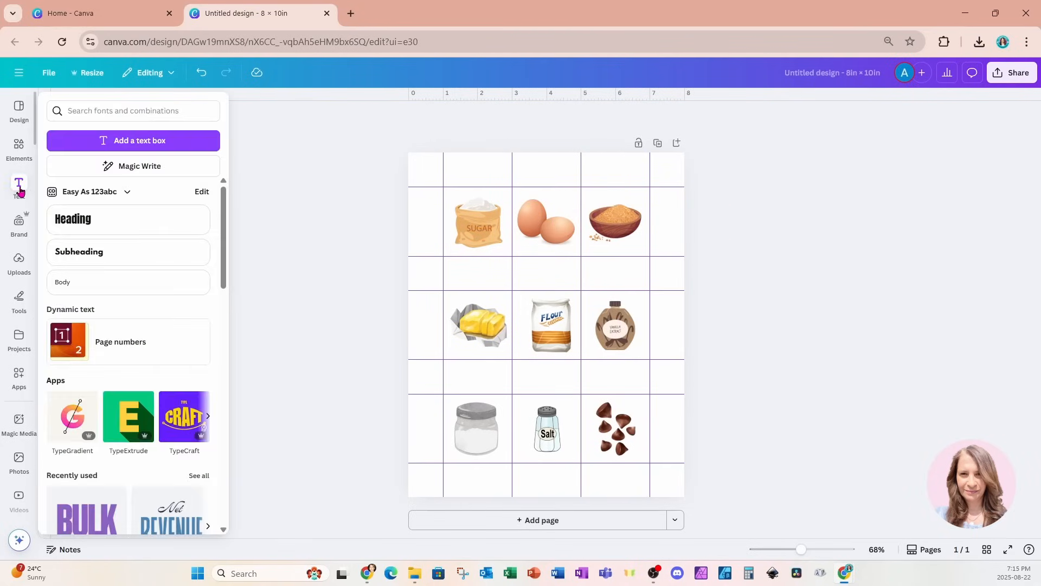
click(72, 223)
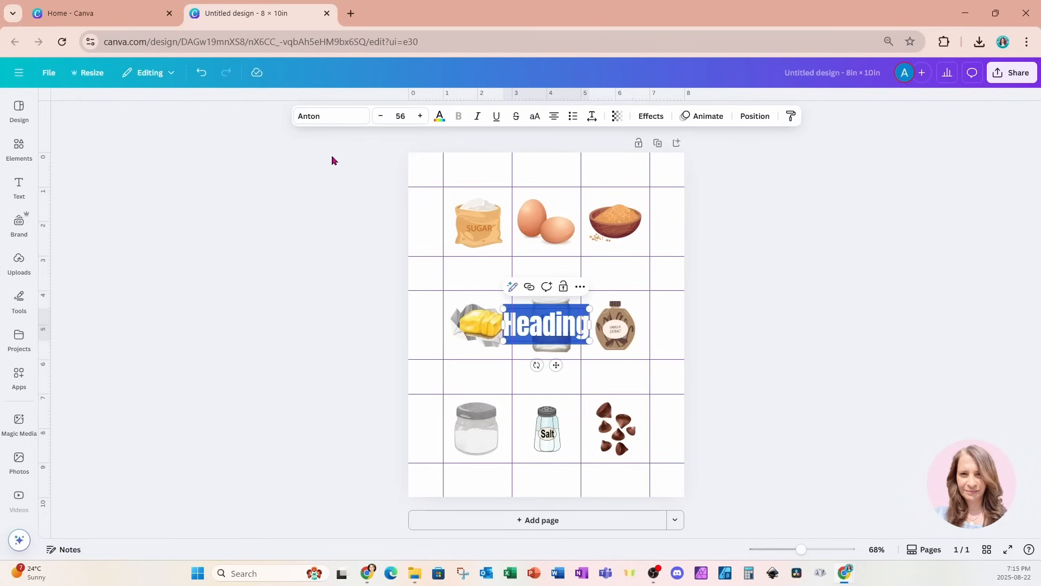
click(319, 120)
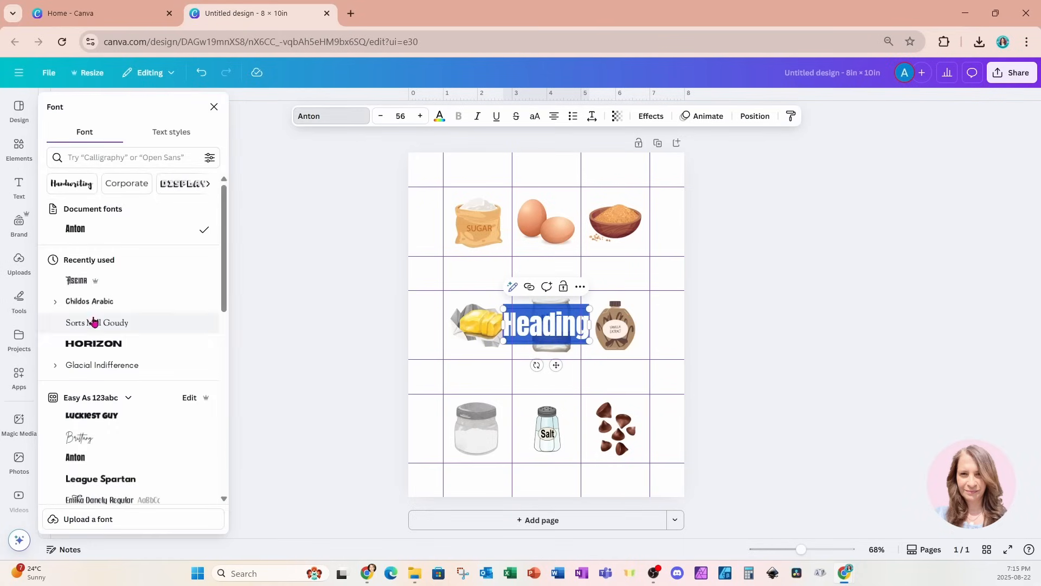
click(87, 480)
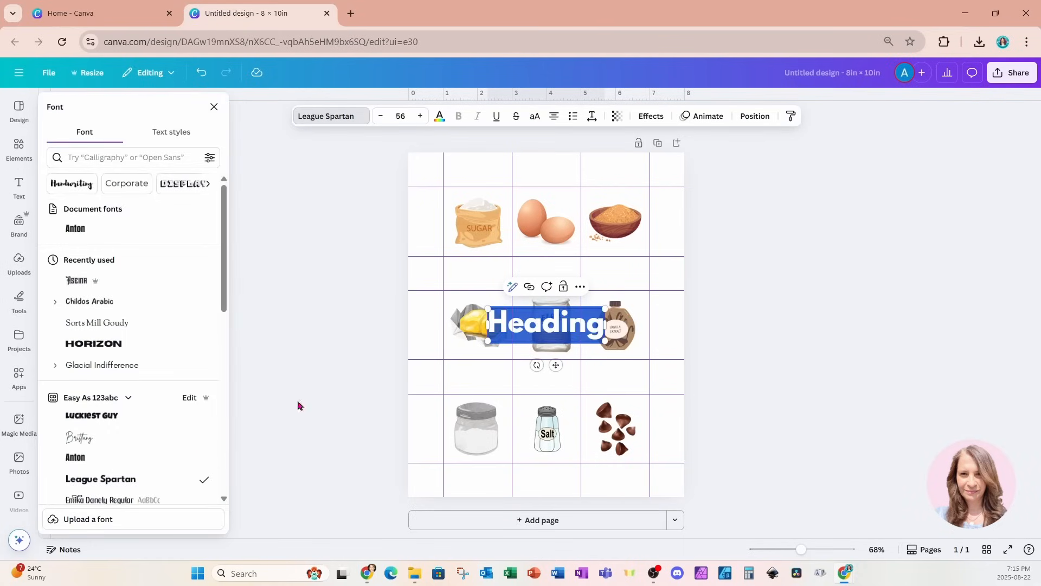
Shrink the heading to about size 24.9 and place it beneath the sugar graphic.
click(586, 324)
click(543, 325)
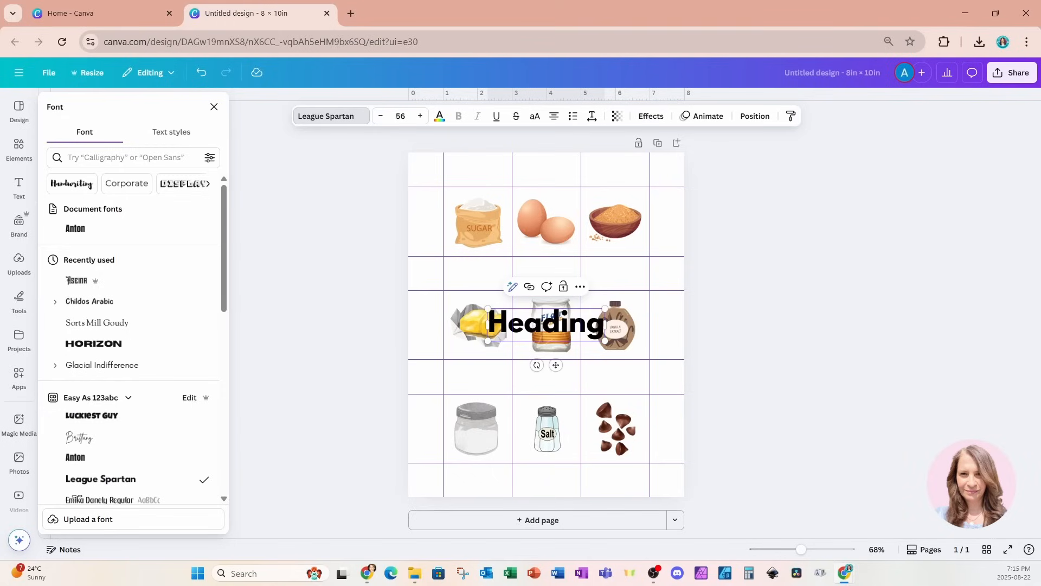
drag(605, 307, 541, 326)
drag(522, 365, 486, 300)
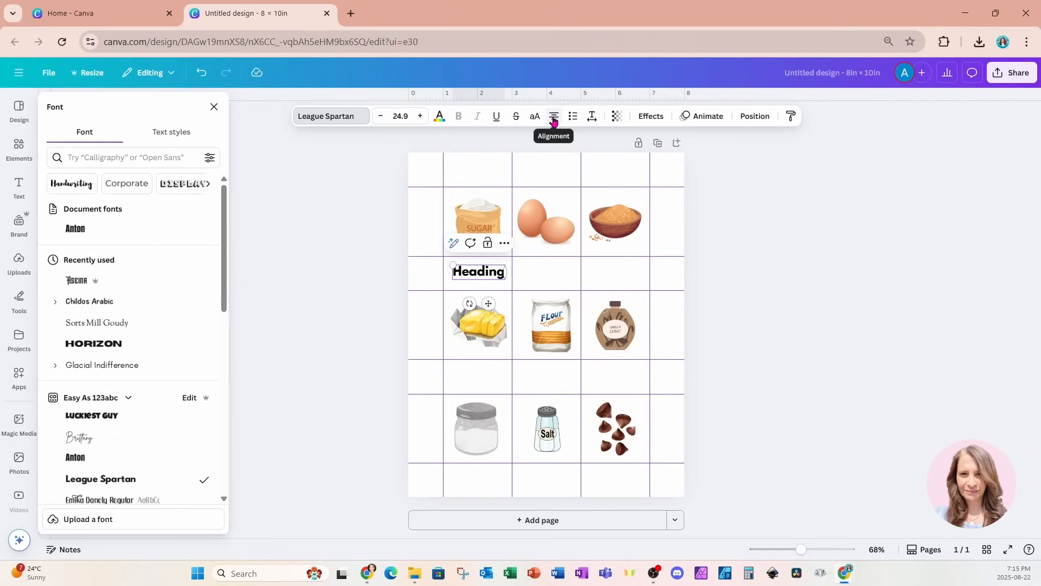
Replace the heading text with "sugar" and move the label up to the guide line just below the sugar graphic.
double_click(483, 274)
key(BackSpace)
text(sugar)
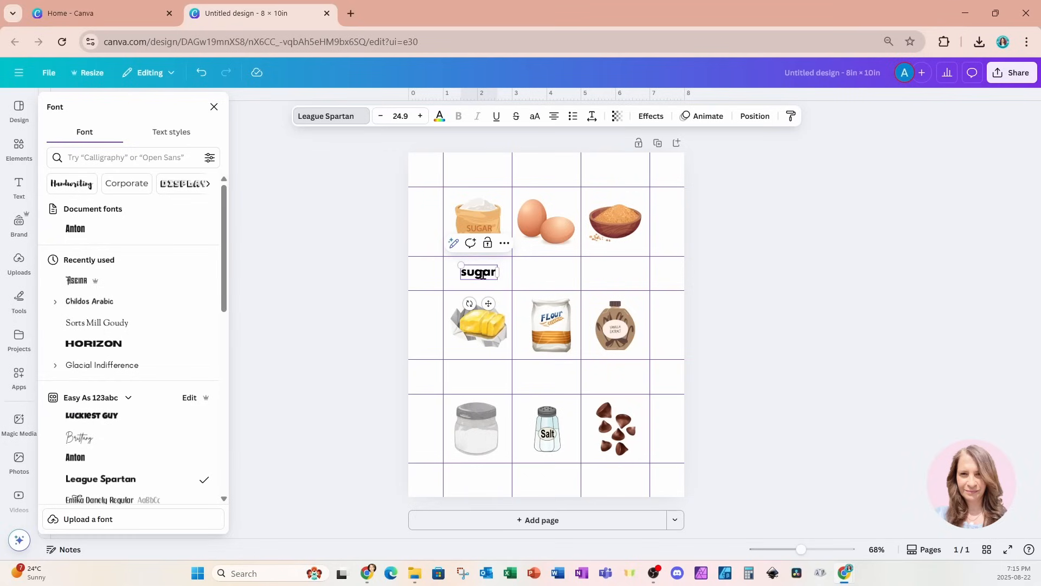
drag(489, 305, 488, 295)
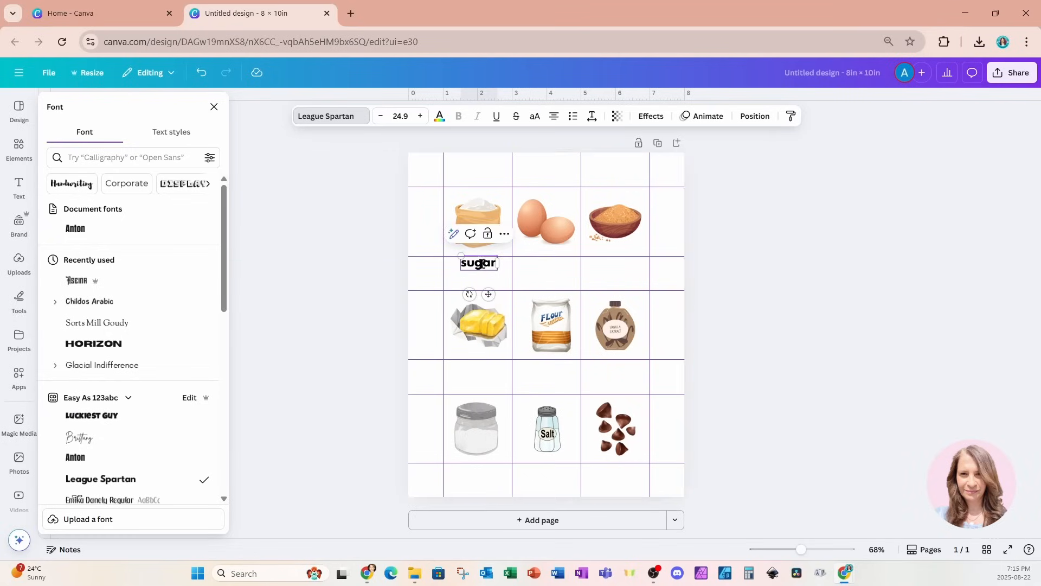
Duplicate the sugar label, align the copy beneath the eggs graphic and change its text to "eggs".
click(434, 274)
click(465, 266)
click(487, 234)
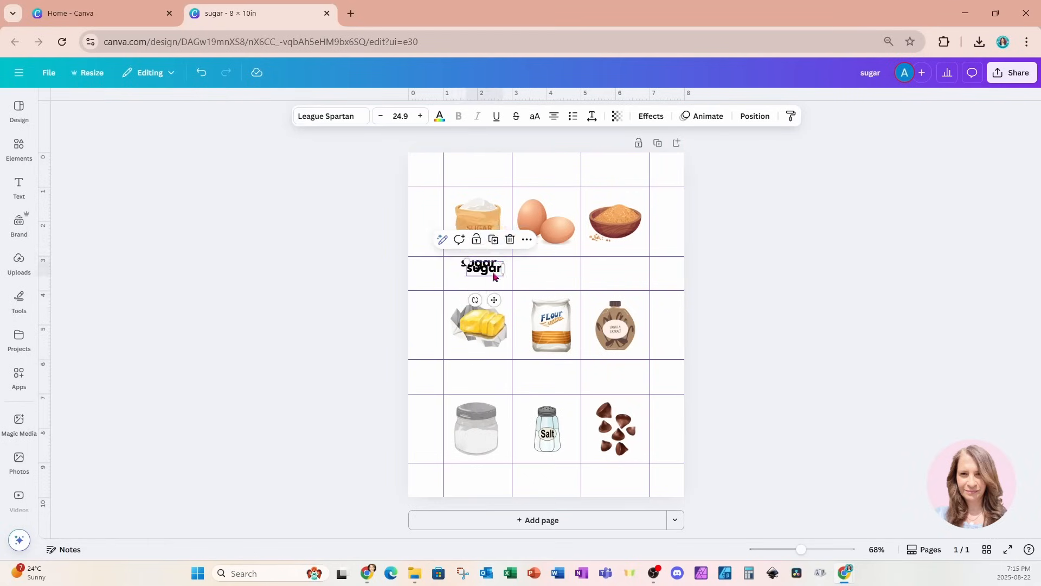
drag(490, 299, 551, 295)
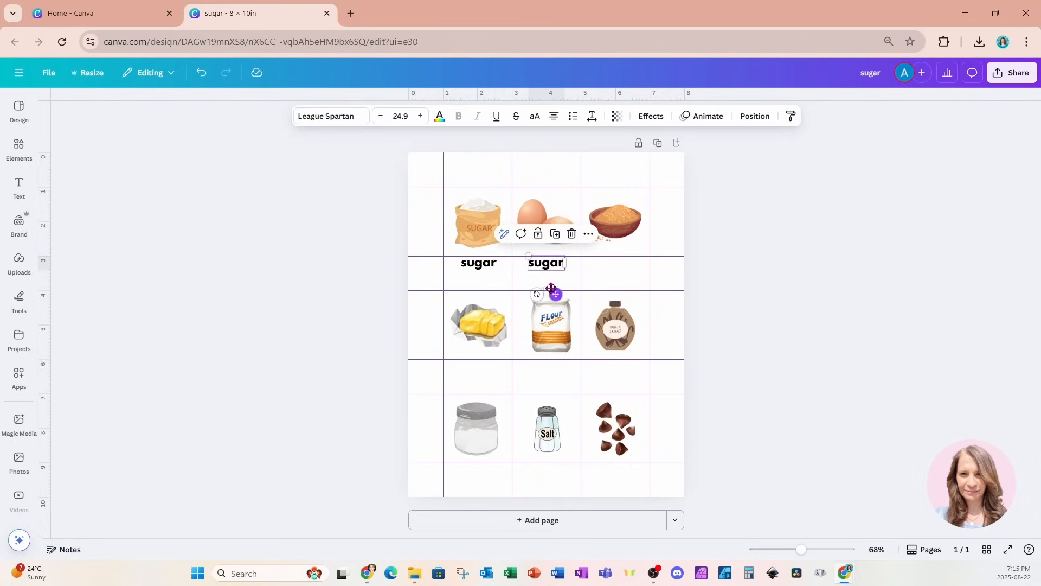
double_click(552, 264)
text(eggs)
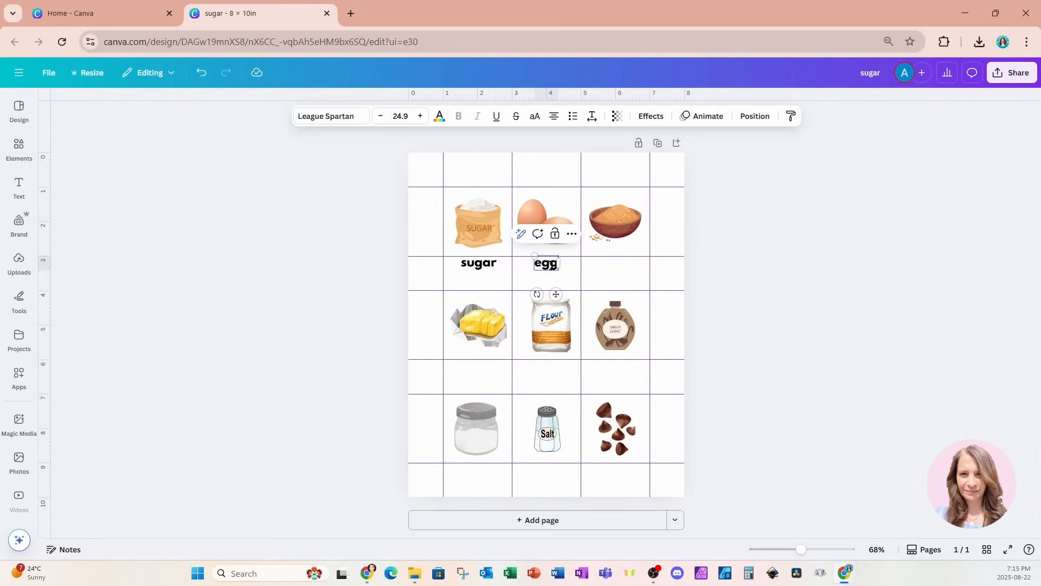
click(576, 272)
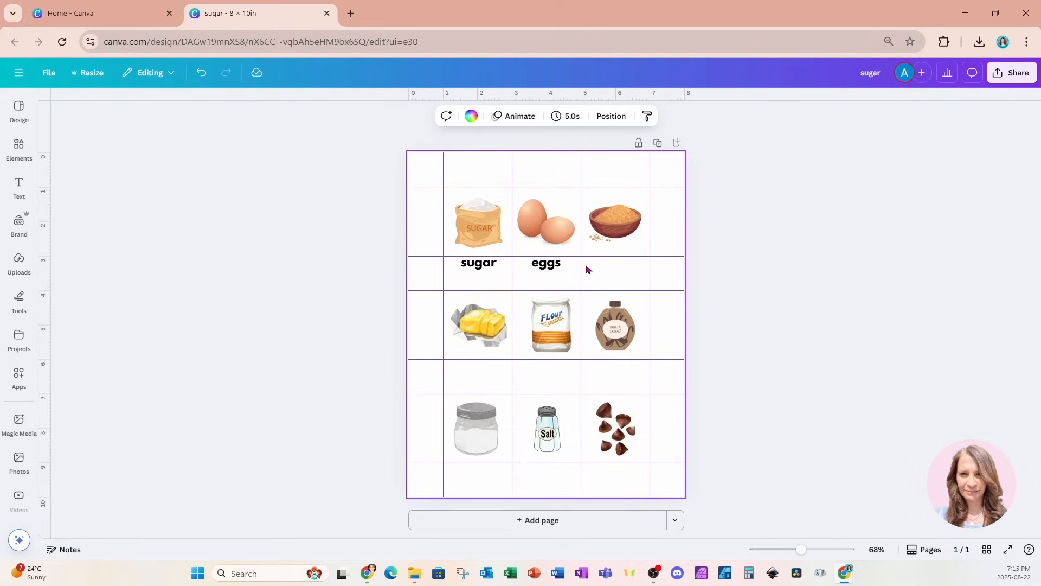
Duplicate the eggs label beneath the brown sugar bowl and change the copy's text to "brown sugar", split over two lines.
click(554, 265)
click(555, 234)
drag(563, 295, 626, 294)
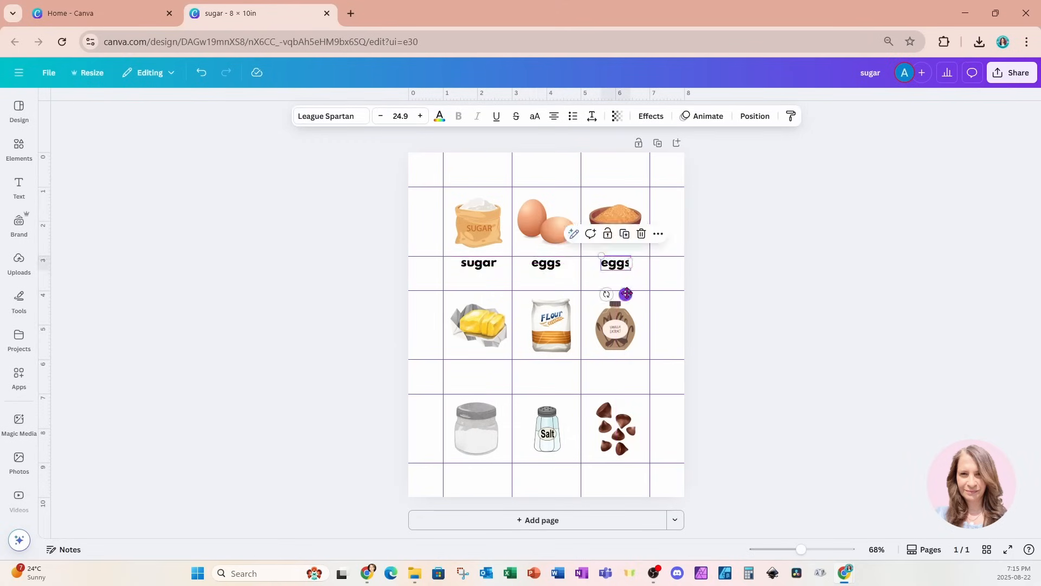
double_click(621, 265)
text(brow)
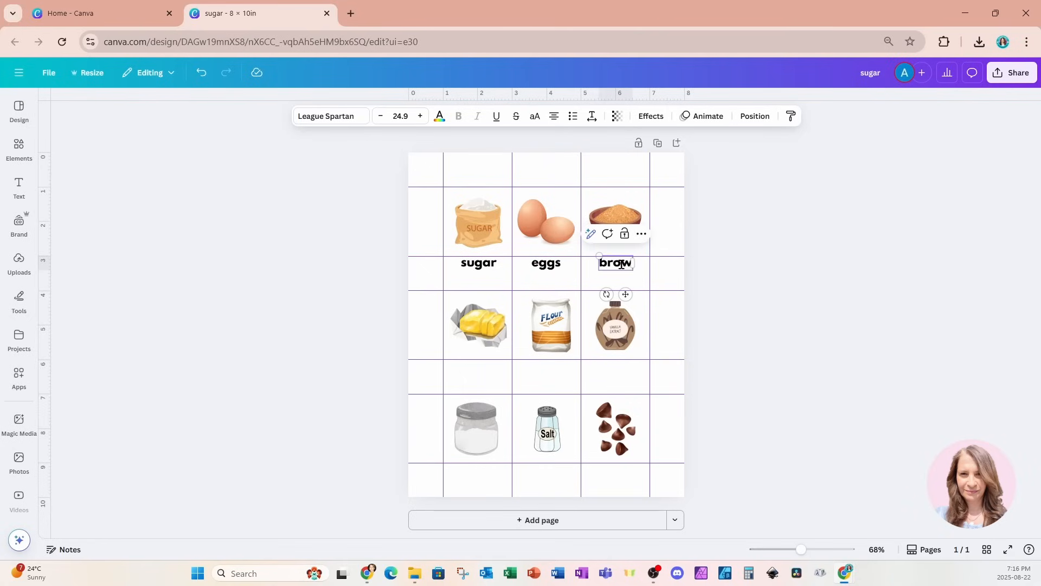
text(n sugar)
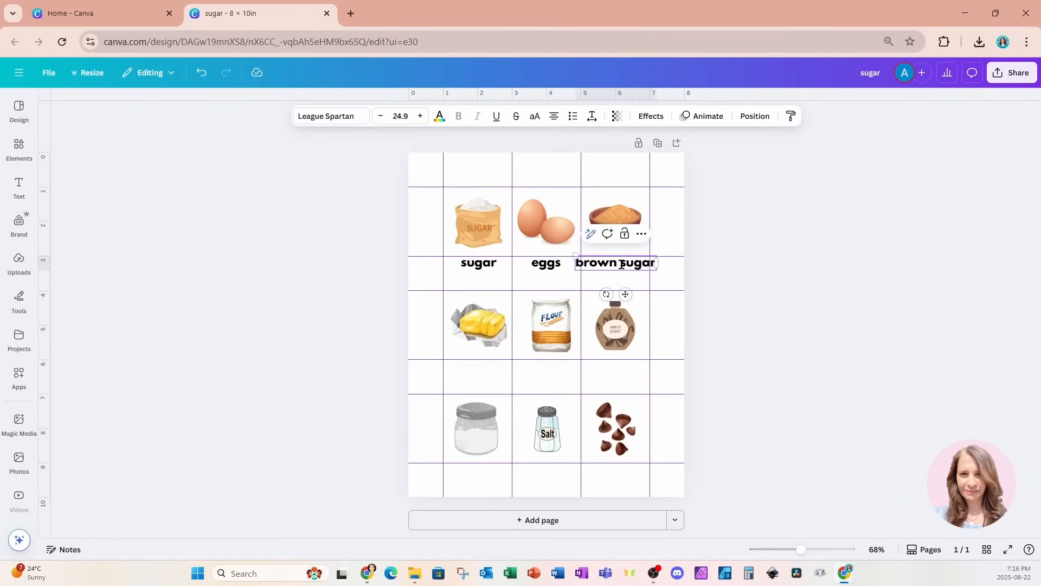
key(Escape)
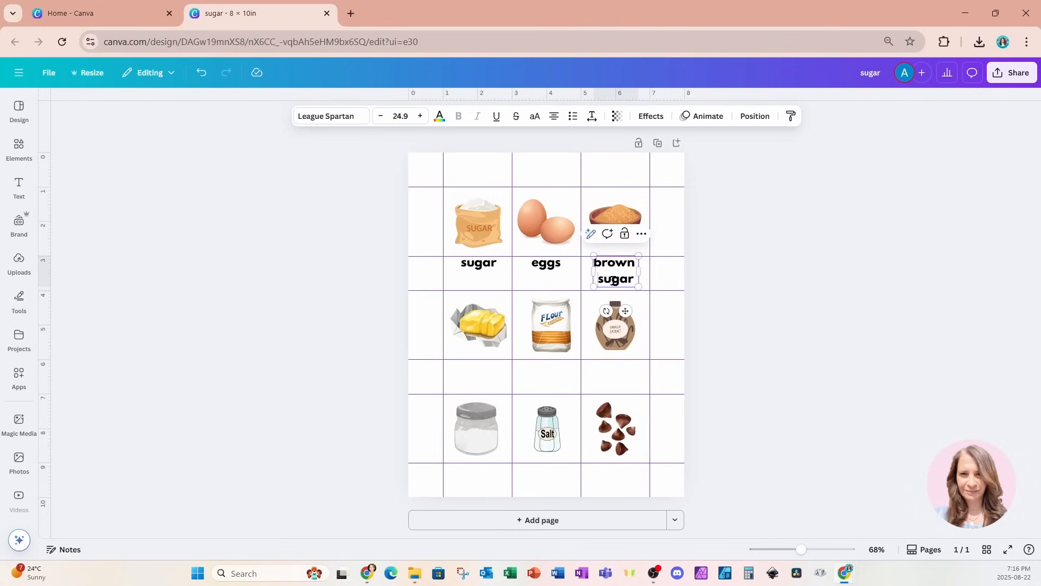
click(669, 276)
Try line spacings of 1.21 and 0.58 on the two-line "brown sugar" label.
click(624, 272)
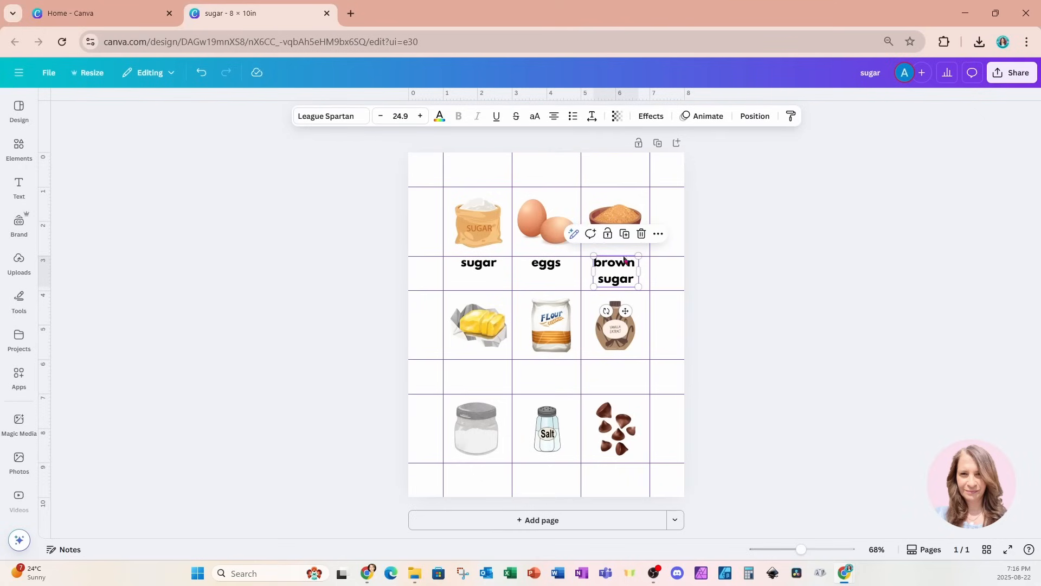
click(591, 117)
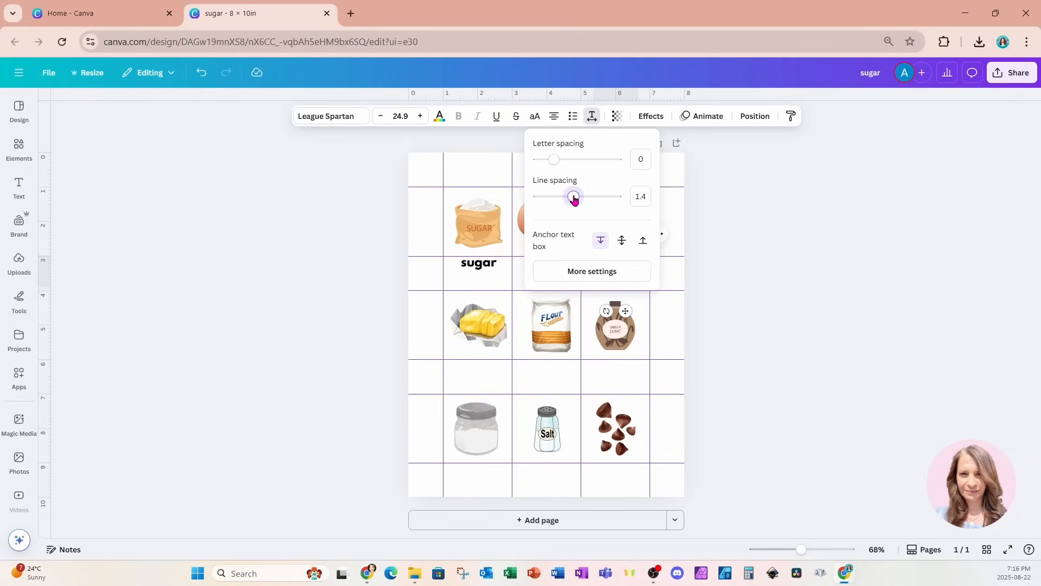
drag(574, 200, 568, 201)
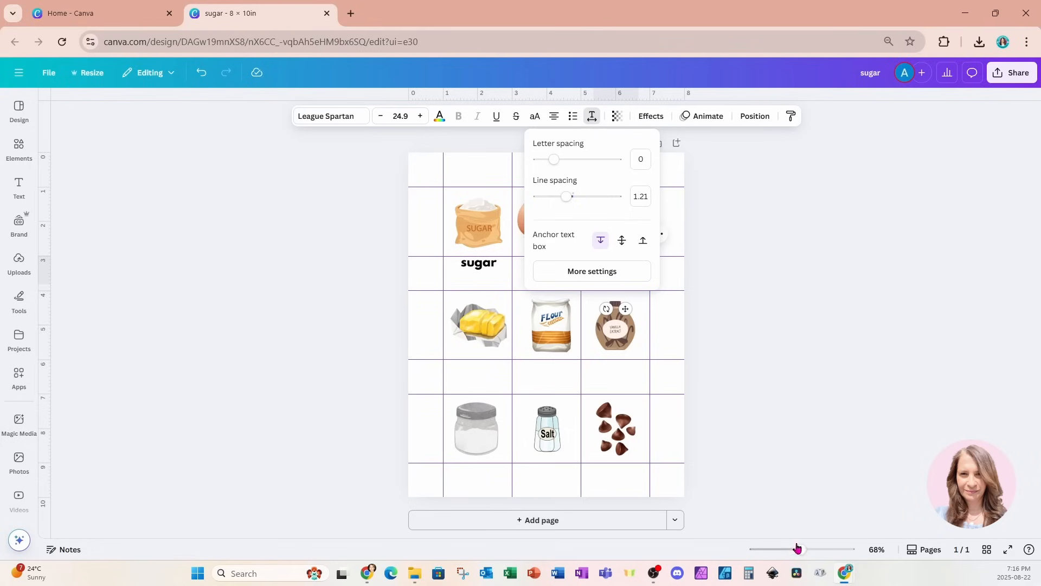
drag(803, 553, 810, 550)
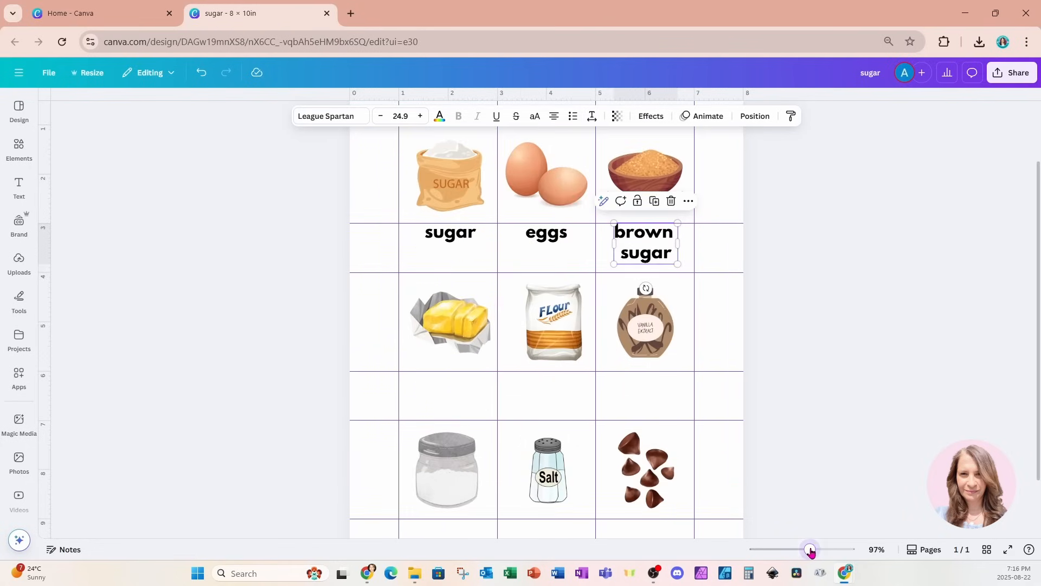
click(592, 117)
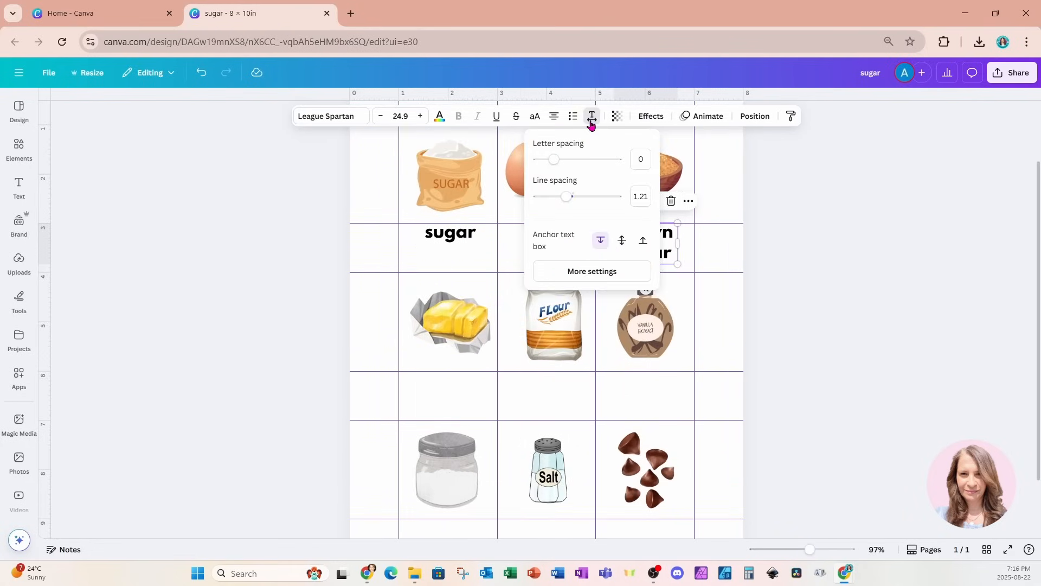
drag(810, 549, 821, 550)
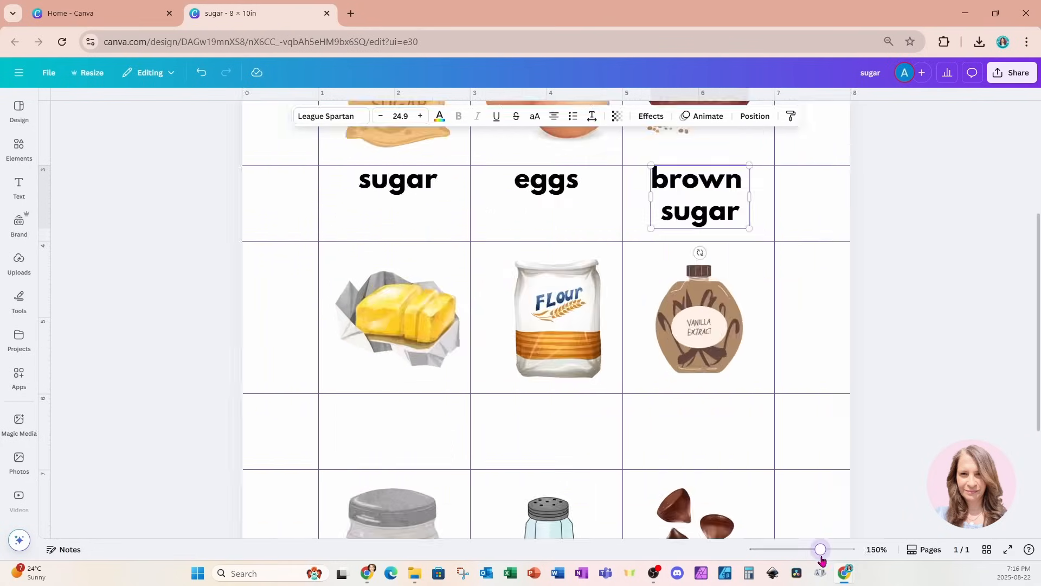
click(591, 117)
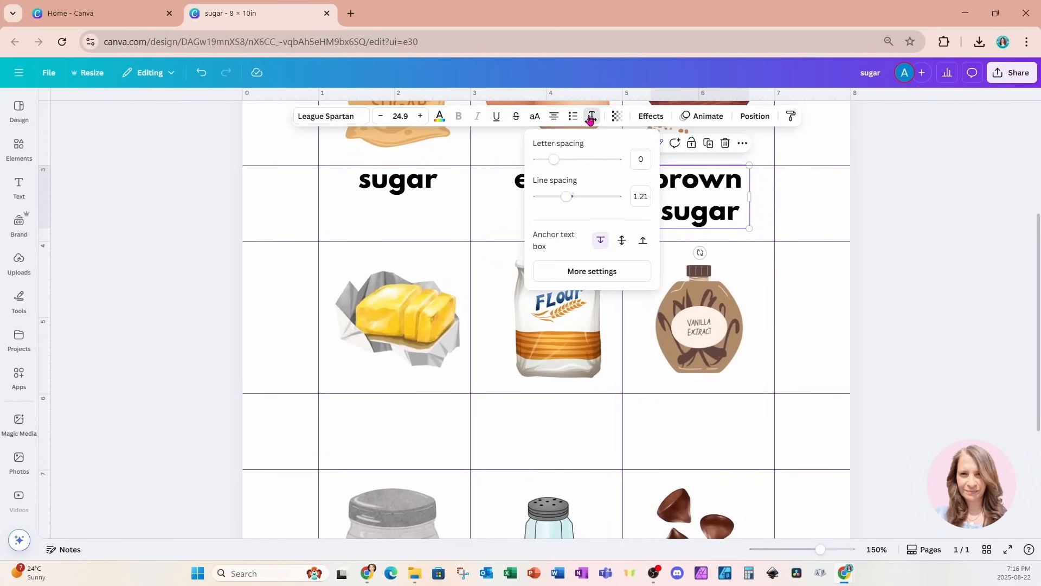
drag(568, 200, 541, 200)
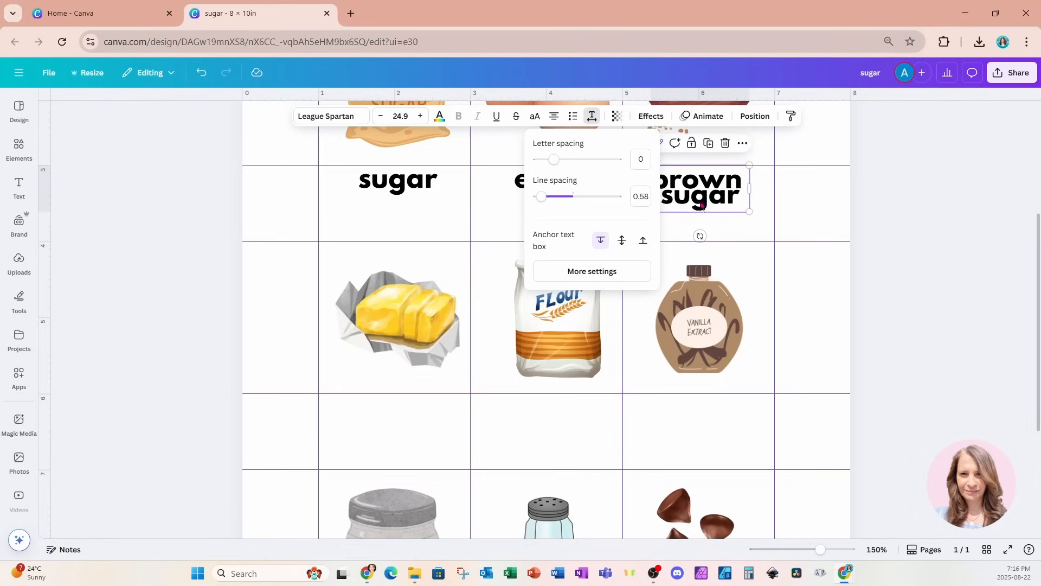
click(816, 211)
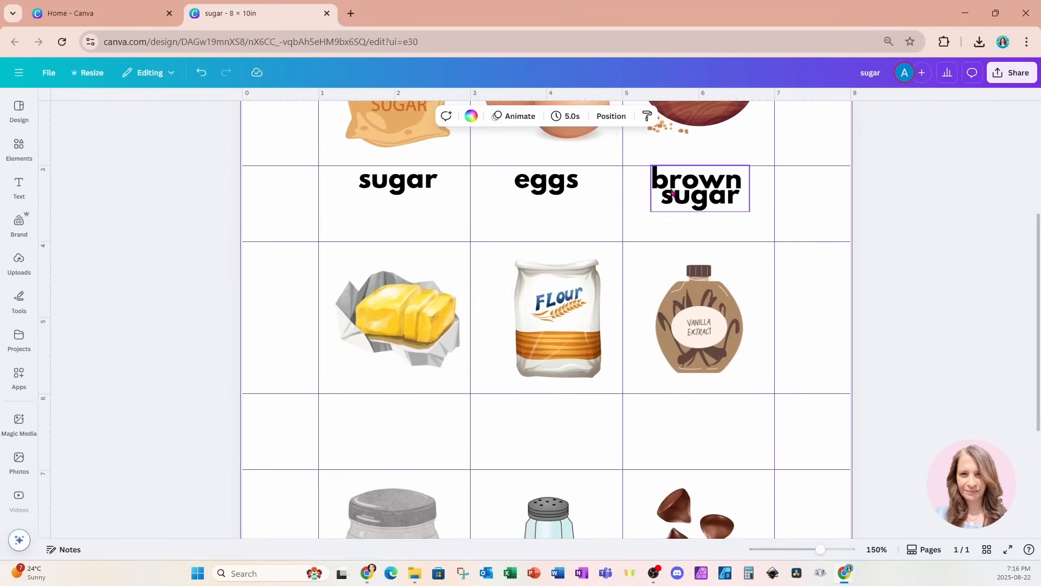
Set the "brown sugar" label's line spacing to 0.79.
click(687, 197)
click(592, 116)
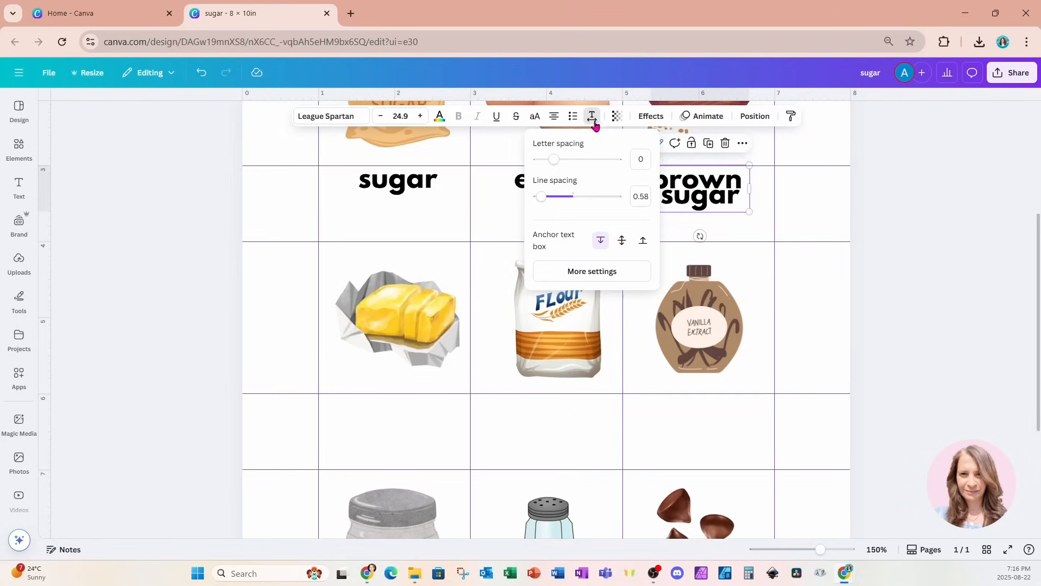
drag(543, 201, 549, 203)
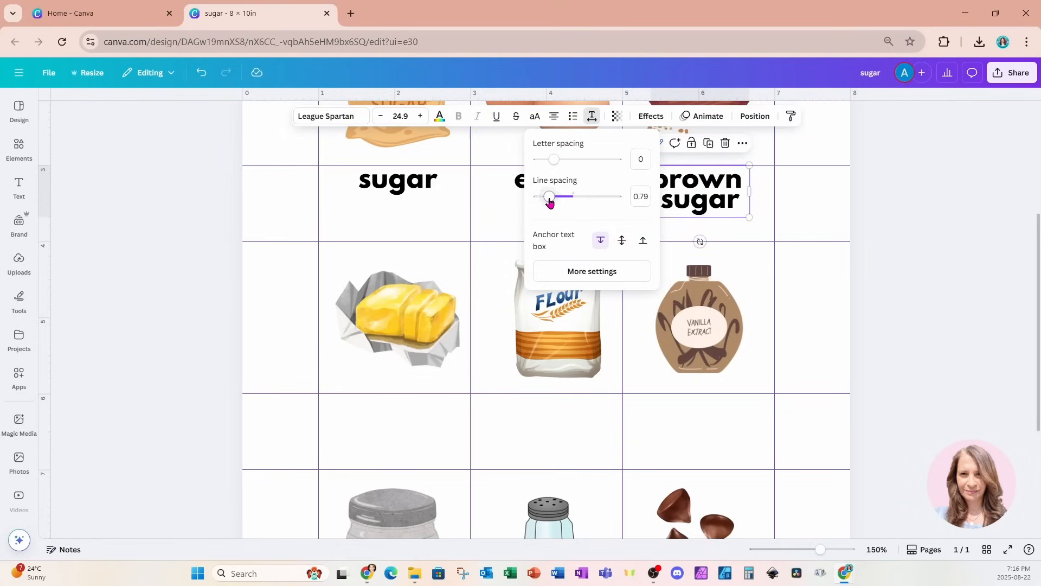
click(823, 260)
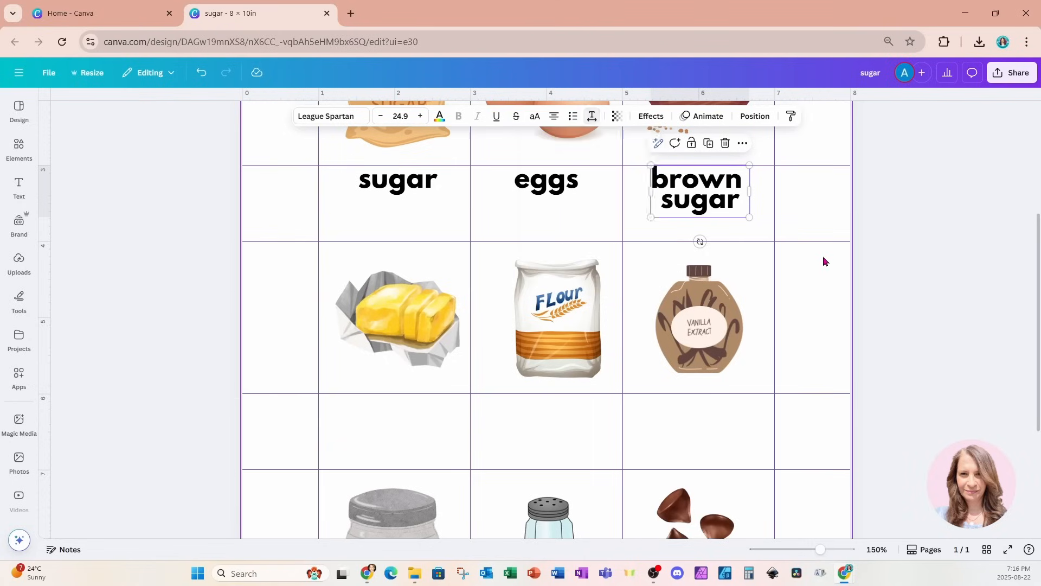
Duplicate the eggs label, place the copy beneath the butter graphic and change its text to "butter".
click(718, 200)
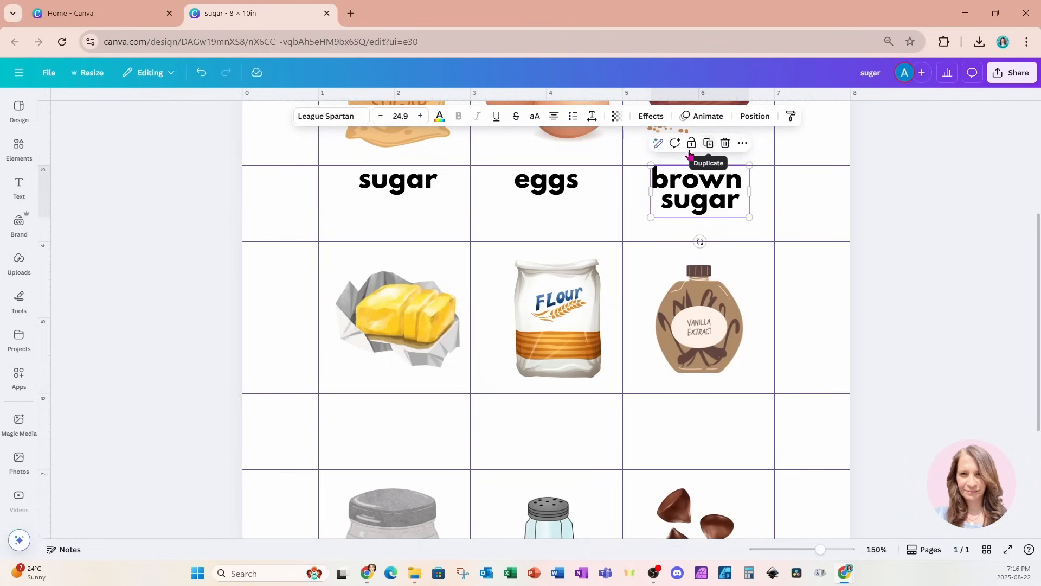
click(546, 180)
click(555, 143)
drag(569, 194, 402, 405)
double_click(403, 404)
text(buttwer)
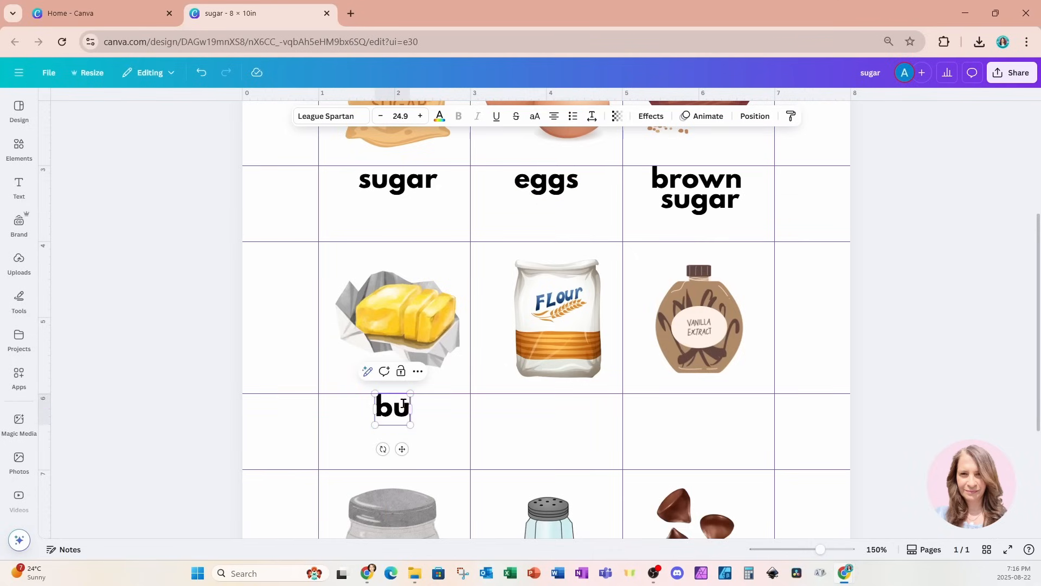
key(BackSpace)
key(BackSpace)
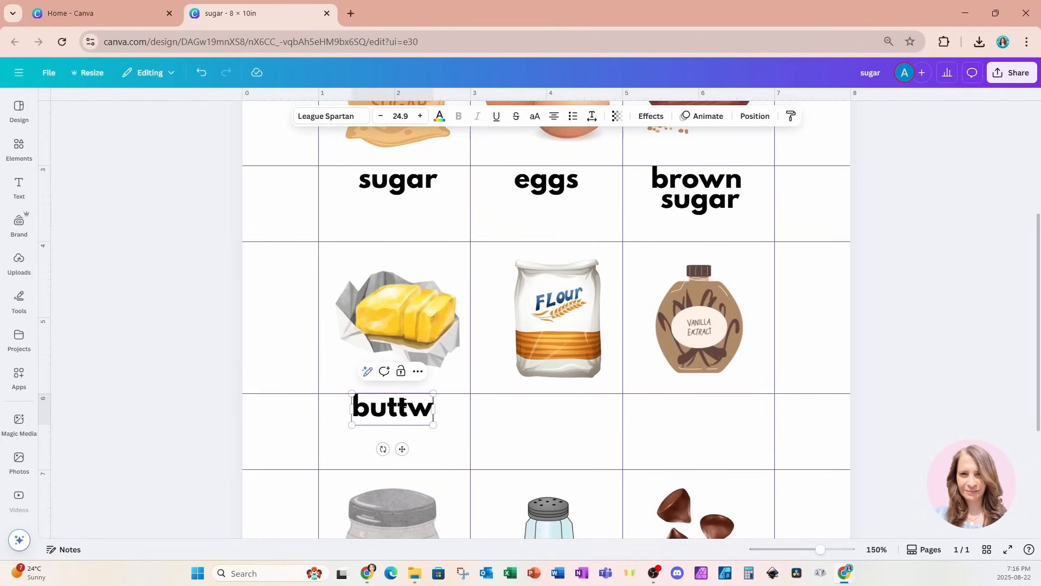
key(BackSpace)
text(er)
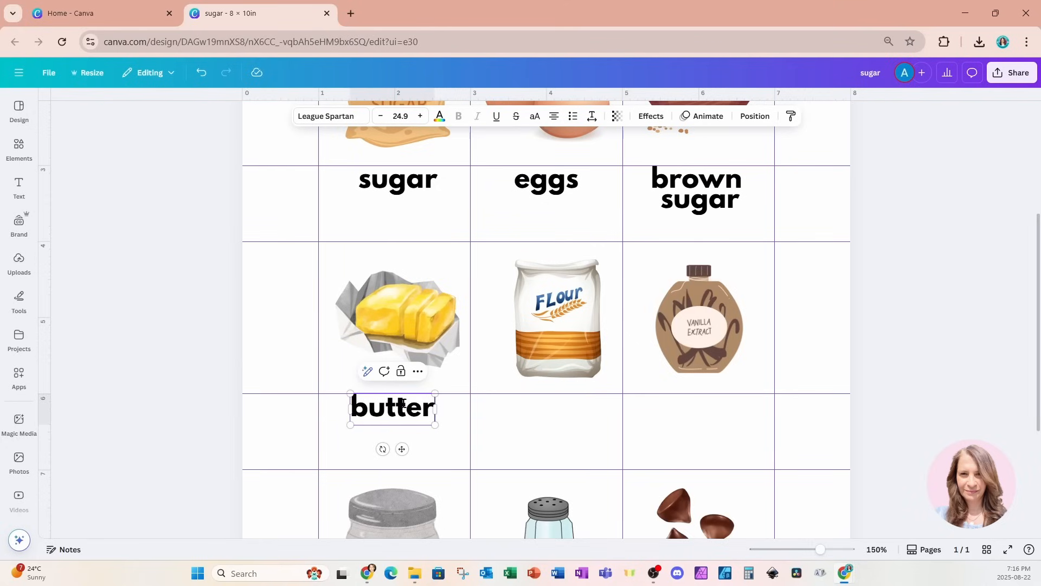
Duplicate the butter label beneath the flour and vanilla graphics and change the copies' texts to "flour" and "vanilla".
click(414, 431)
click(409, 418)
click(399, 369)
drag(402, 414, 699, 409)
double_click(558, 410)
text(flour)
double_click(699, 411)
text(vanilla)
Duplicate the brown sugar label beneath the chocolate chips graphic and change its text to "chocolate chips", split over two lines.
scroll(705, 325, down, 4)
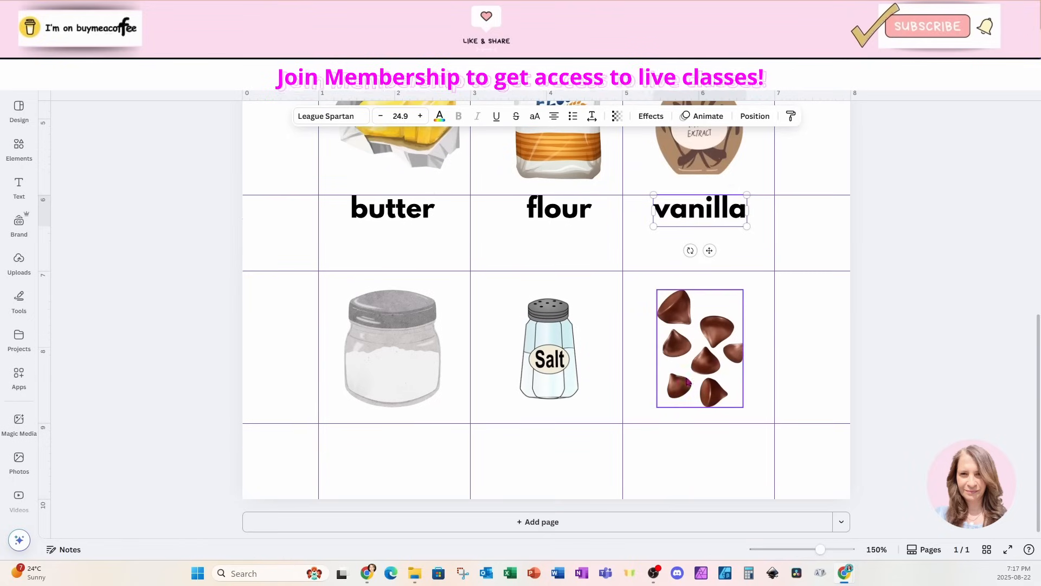
scroll(795, 260, up, 3)
click(725, 161)
drag(700, 122, 702, 441)
scroll(705, 379, down, 3)
double_click(703, 441)
text(chocolate chips)
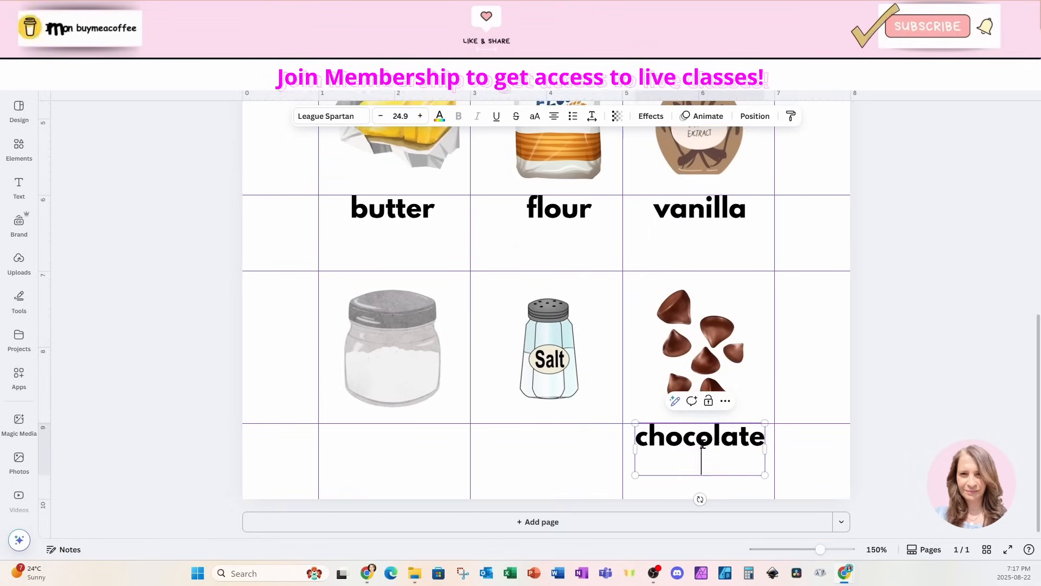
Place a copy of a single-line label beneath the salt shaker and change its text to "salt".
drag(566, 225, 392, 449)
double_click(549, 438)
text(salt)
key(Escape)
Duplicate the salt label beneath the jar graphic and change the copy's text to "baking soda", split over two lines.
key(ctrl+d)
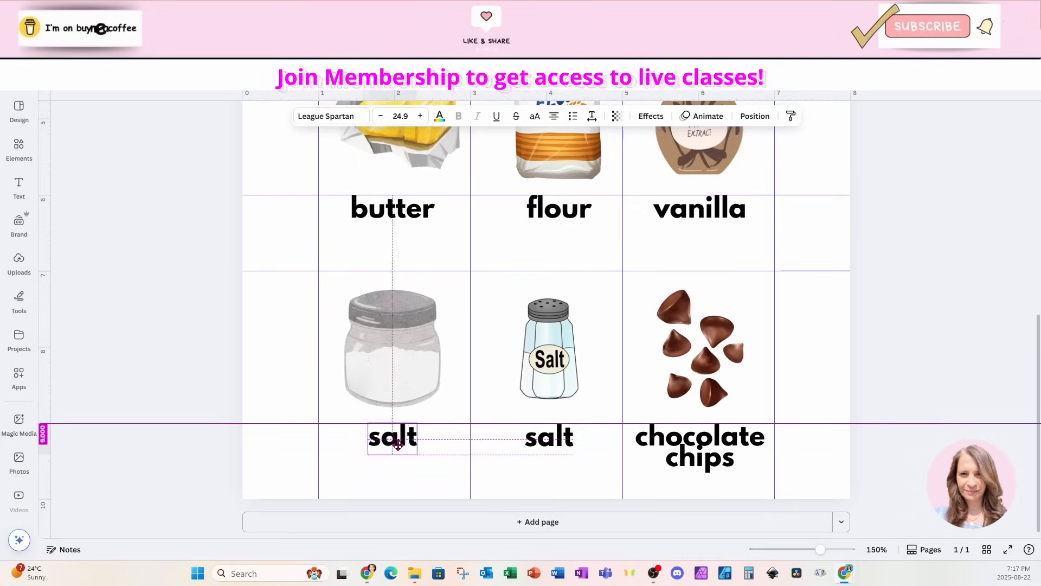
double_click(392, 438)
text(baking soda)
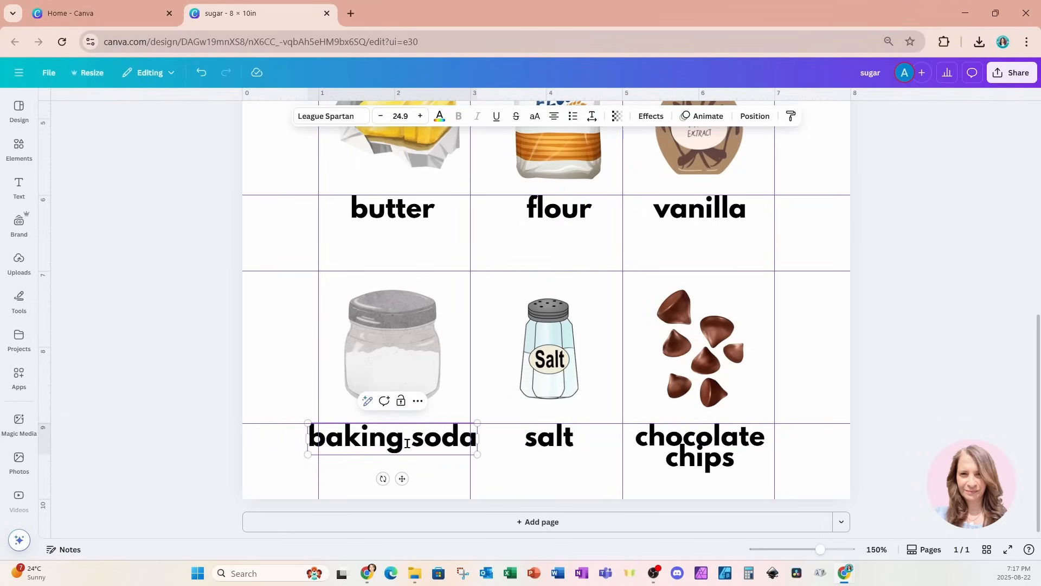
Copy the style of the chocolate chips label onto the baking soda label.
click(699, 445)
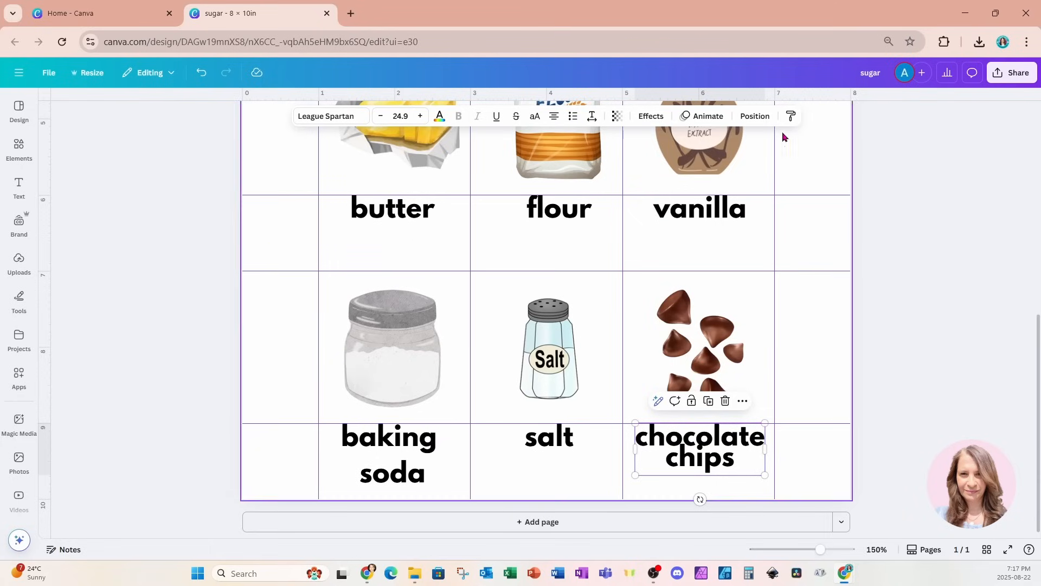
click(791, 116)
click(374, 474)
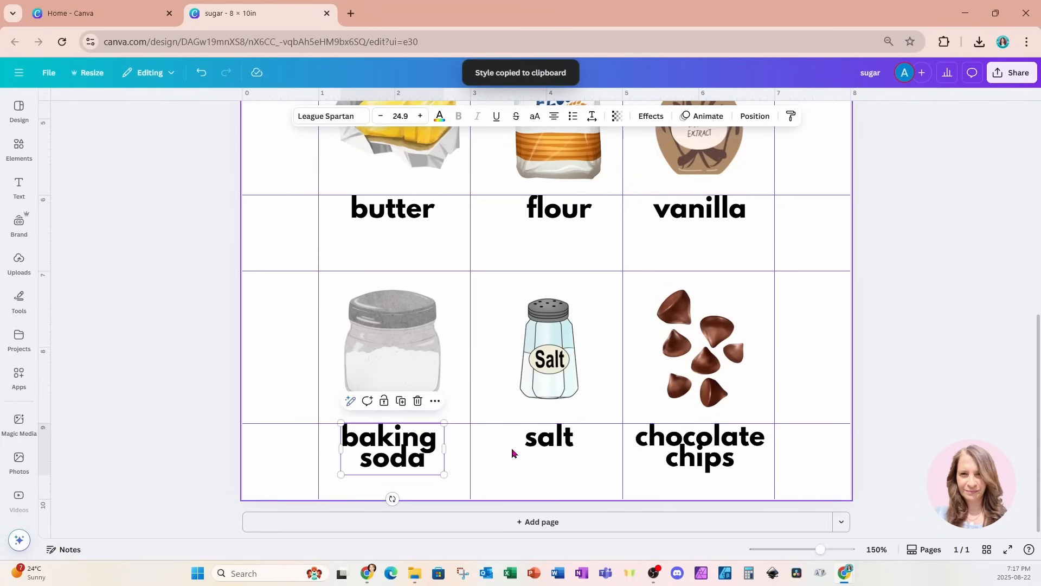
Download the labelled ingredients design as a PNG with a transparent background.
drag(823, 553, 798, 555)
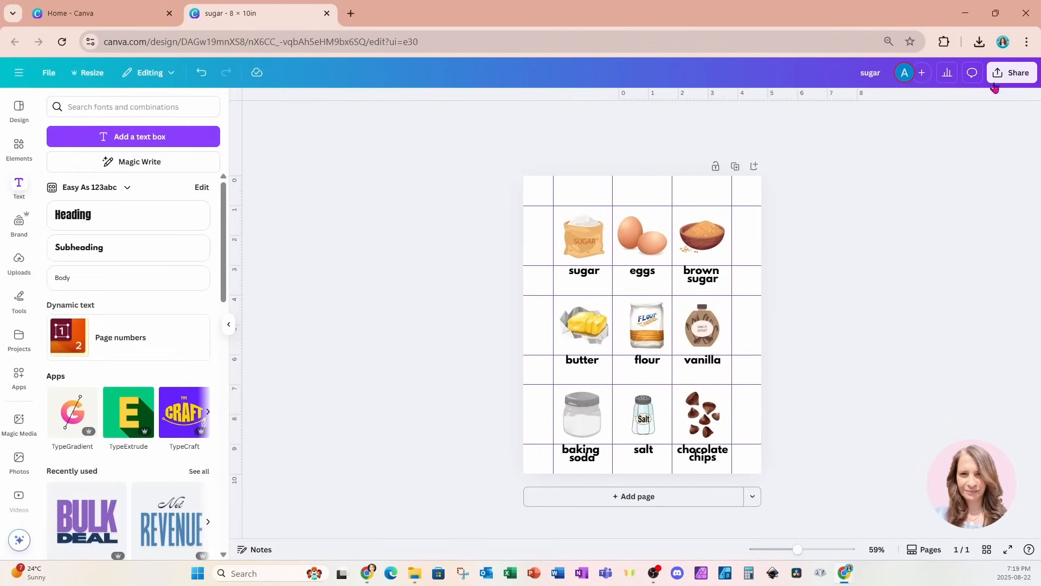
click(1008, 72)
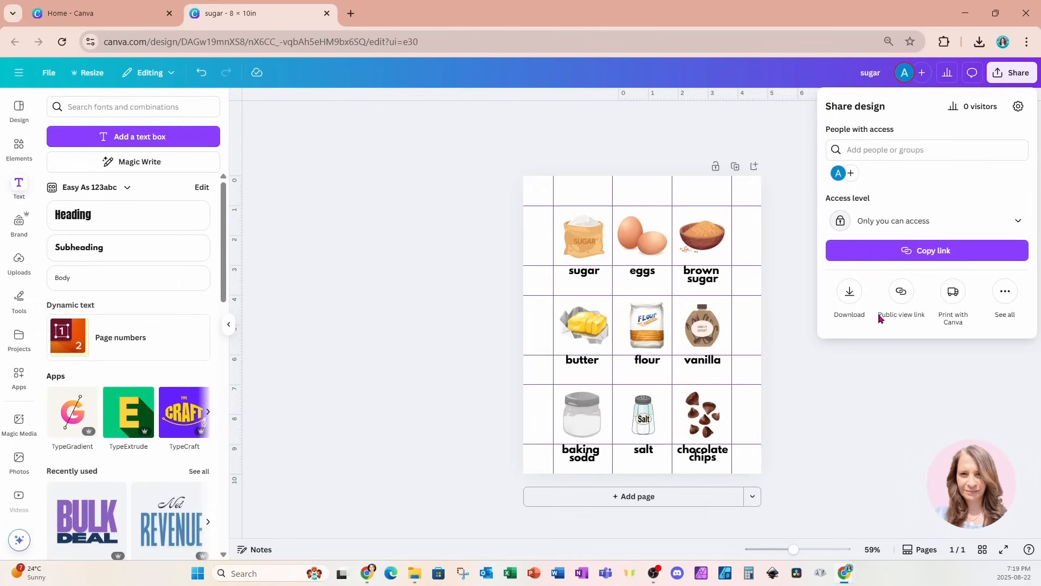
click(849, 296)
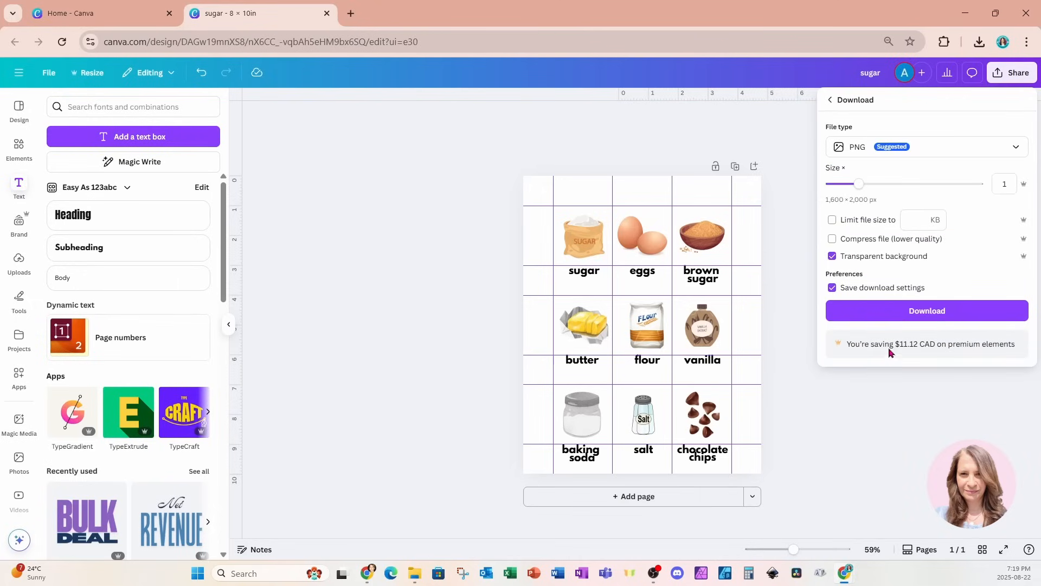
click(875, 318)
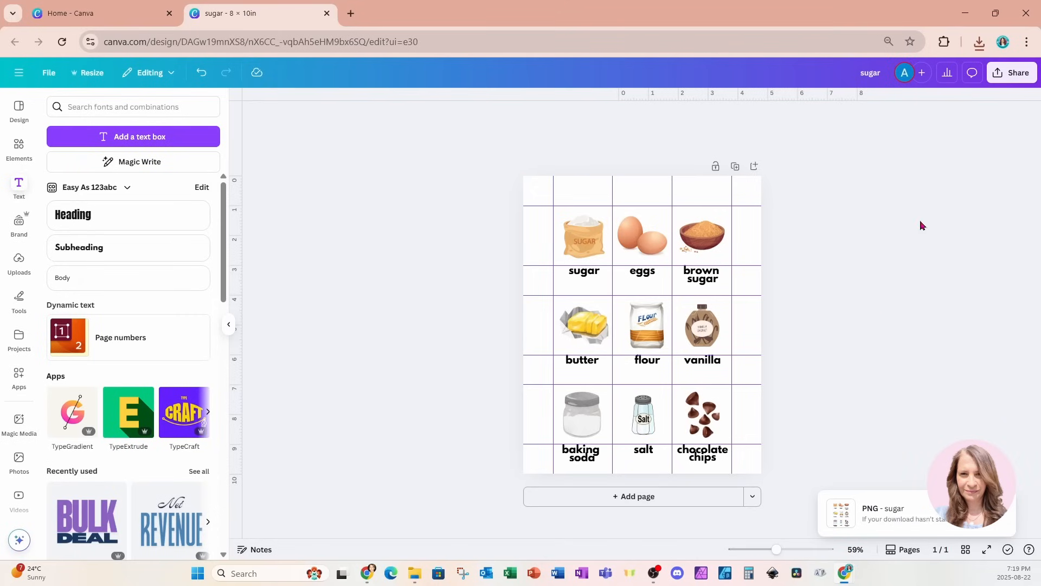
Add a second page and place the downloaded sugar.png on it.
click(675, 494)
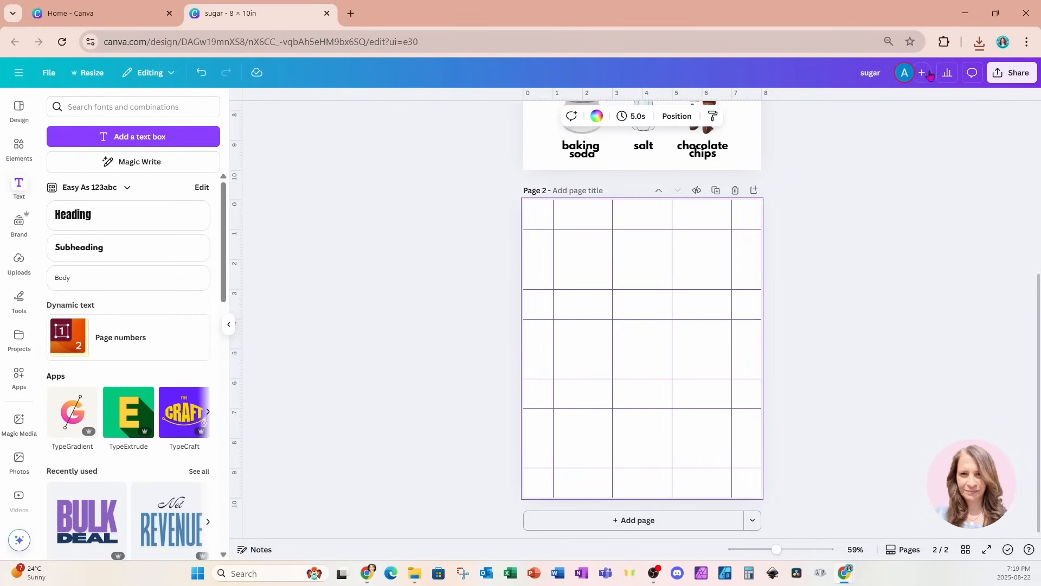
click(978, 45)
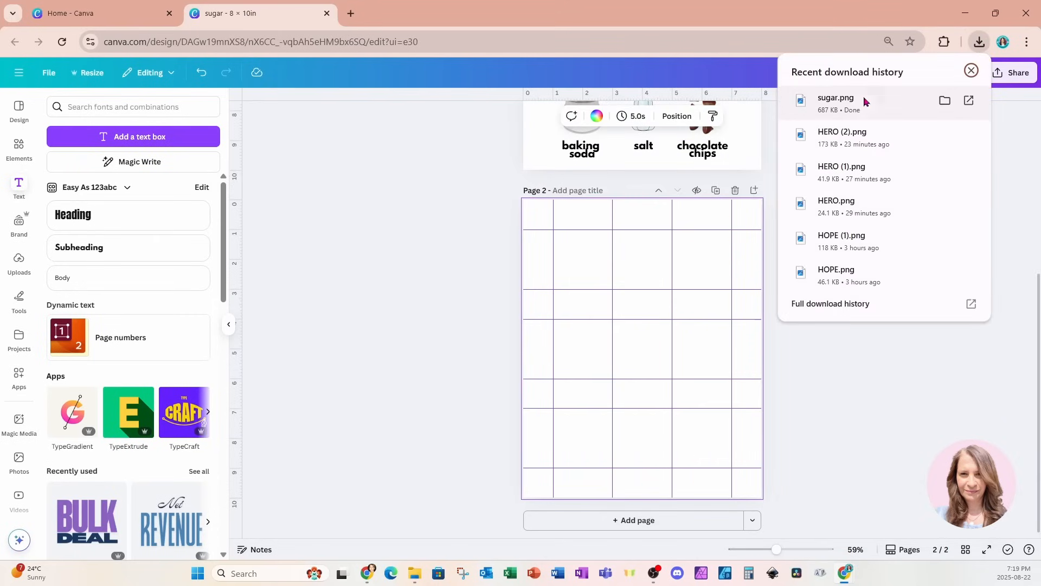
drag(853, 108, 605, 391)
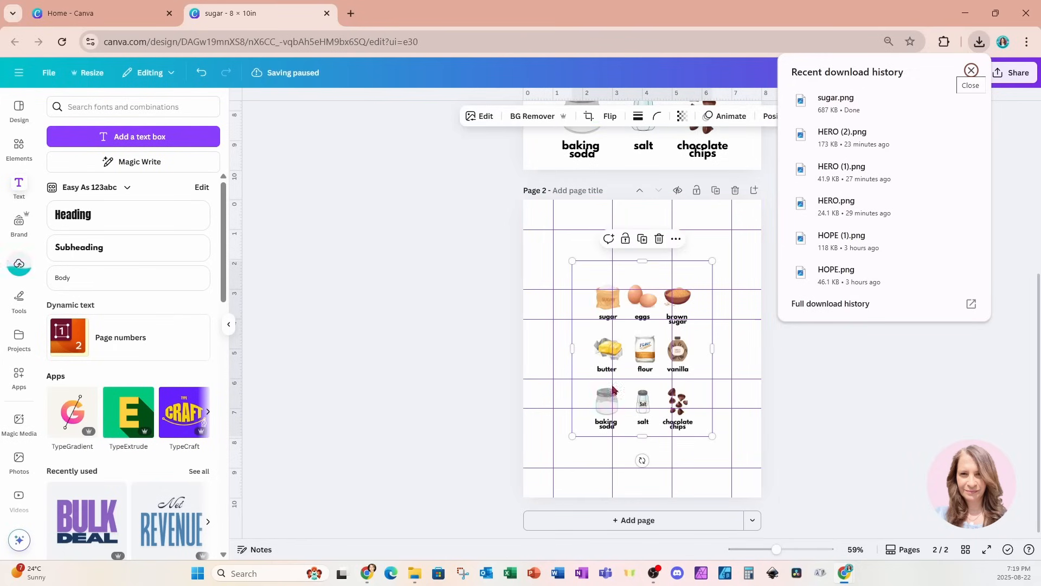
click(723, 218)
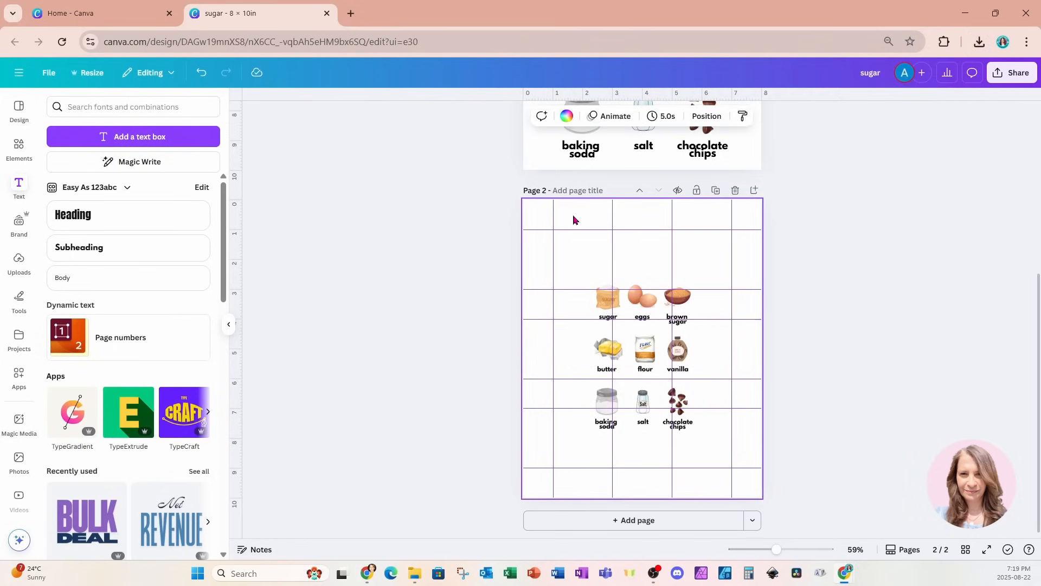
Clear all guides from the design.
click(48, 75)
mouse_move(86, 202)
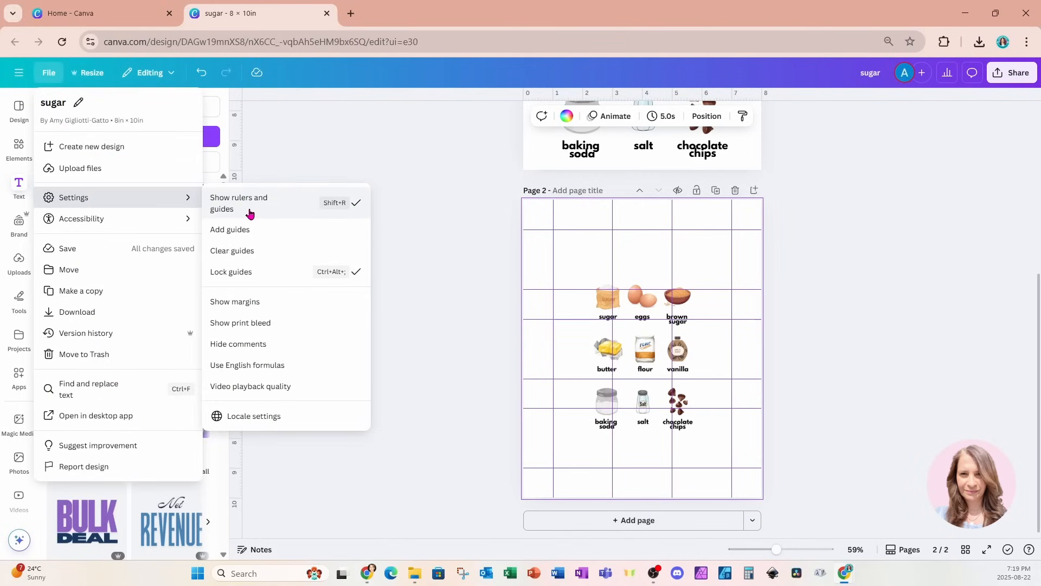
click(239, 250)
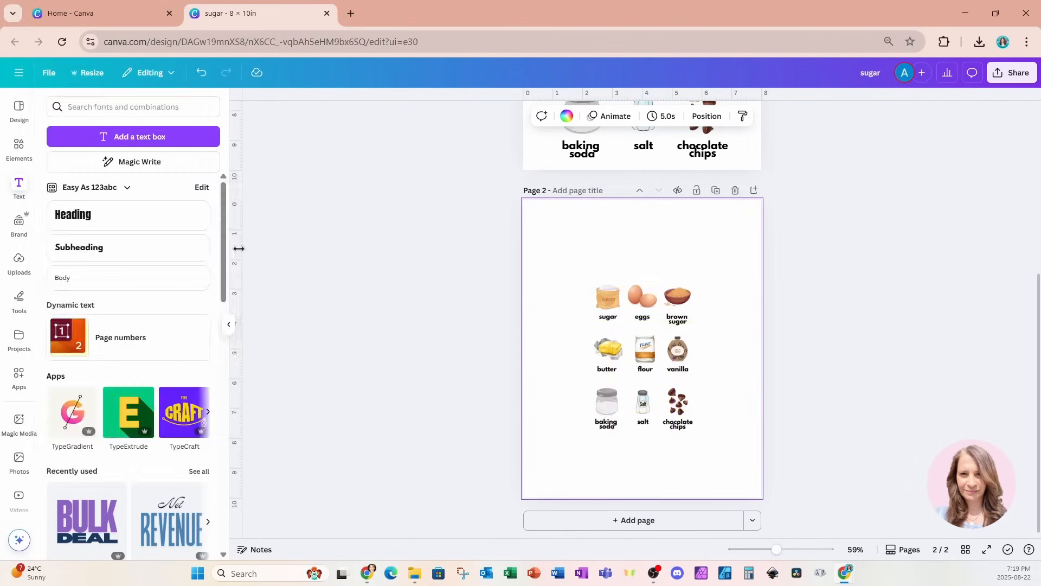
Enlarge the placed ingredients image on page 2 to about 6.7 in wide.
click(782, 550)
drag(799, 550, 785, 550)
click(555, 271)
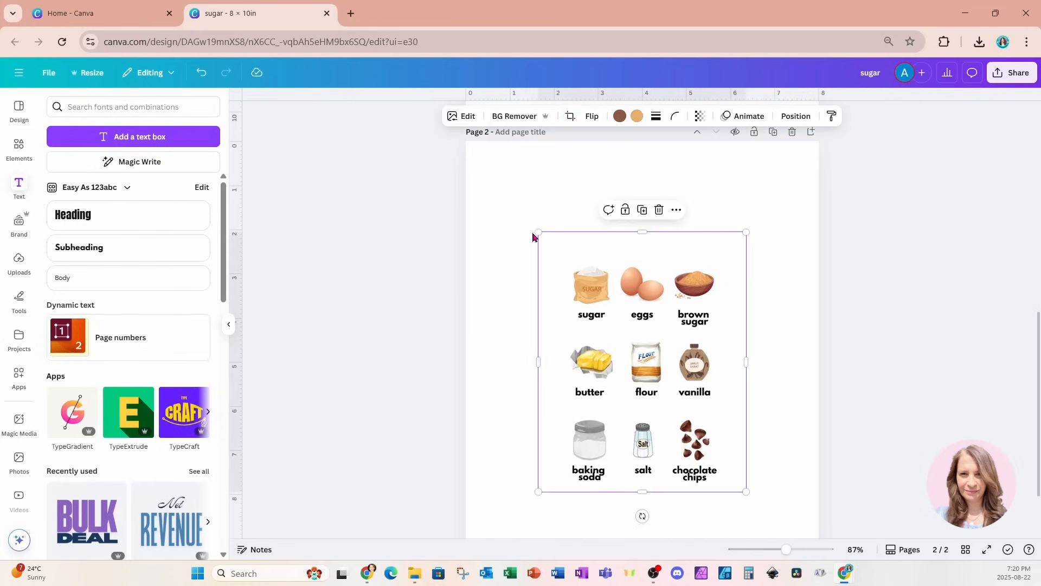
drag(539, 232, 483, 178)
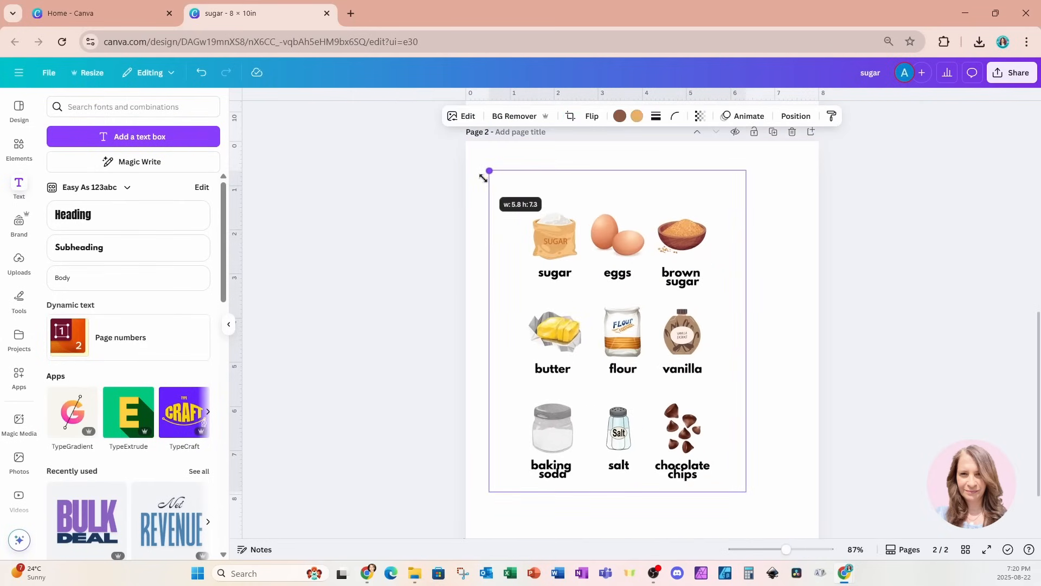
drag(746, 492, 782, 559)
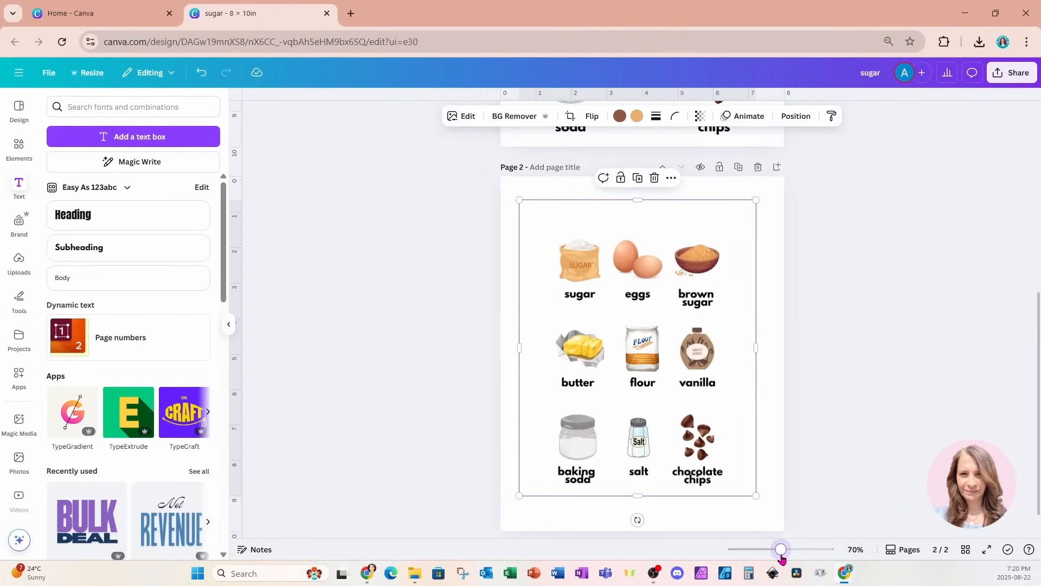
Add a heading beneath the ingredients image on page 2 reading "MIX AND BAKE AT 350 F FOR 9-11 MINUTES".
click(138, 218)
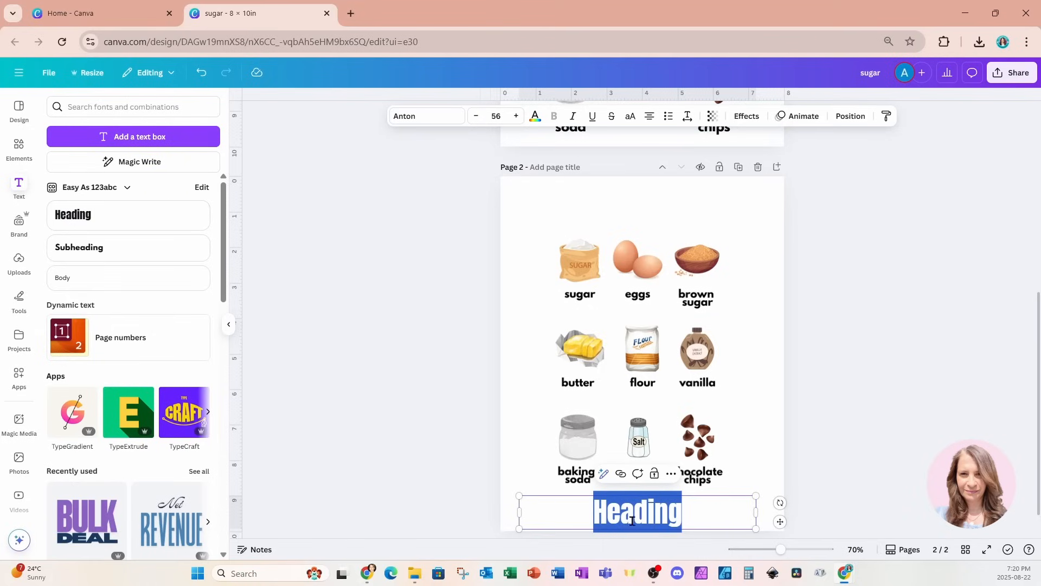
click(842, 483)
click(672, 513)
double_click(672, 513)
text(MIX)
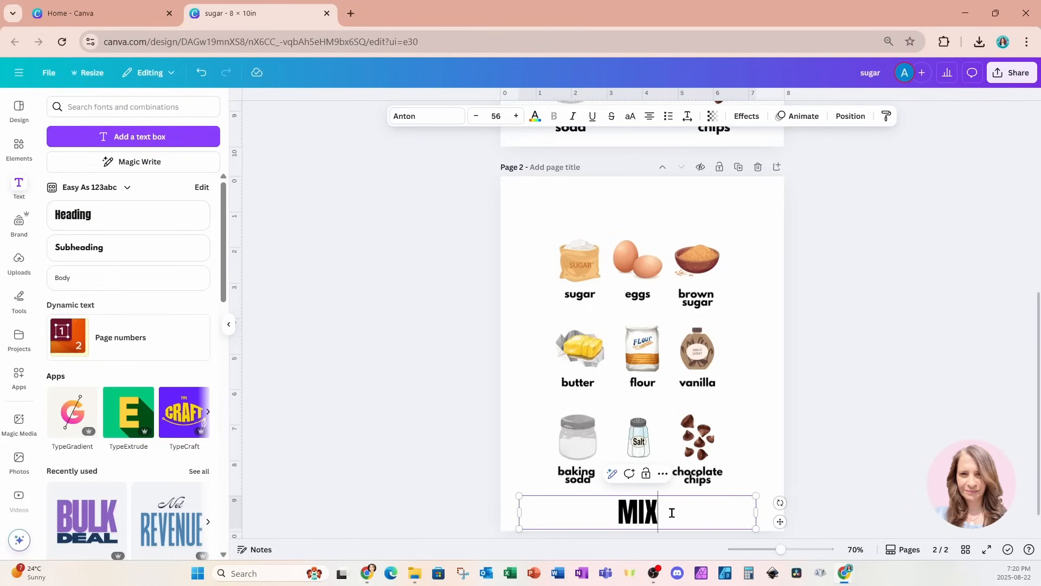
text( AND BAKE)
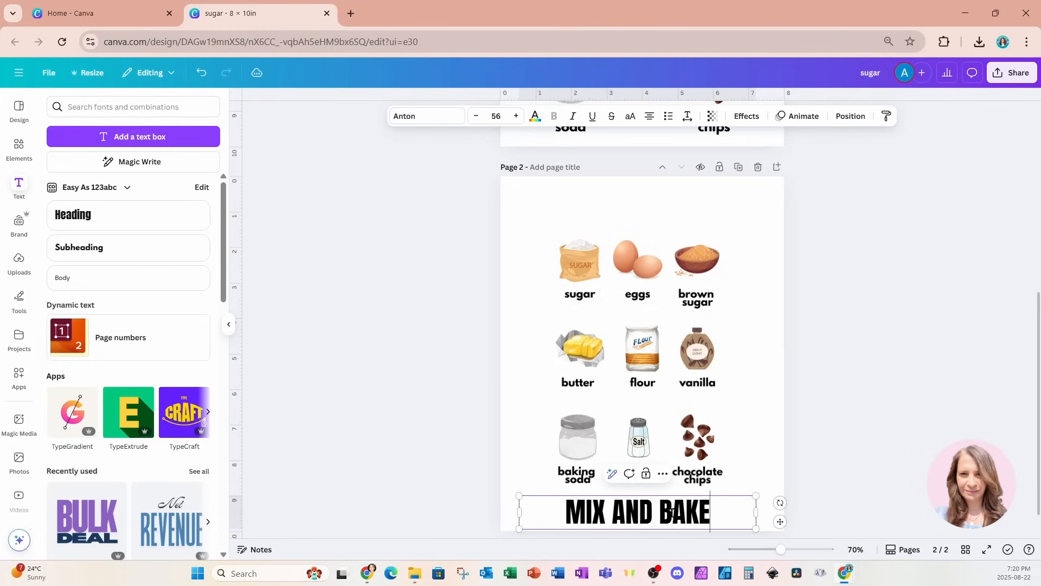
text( AT 350)
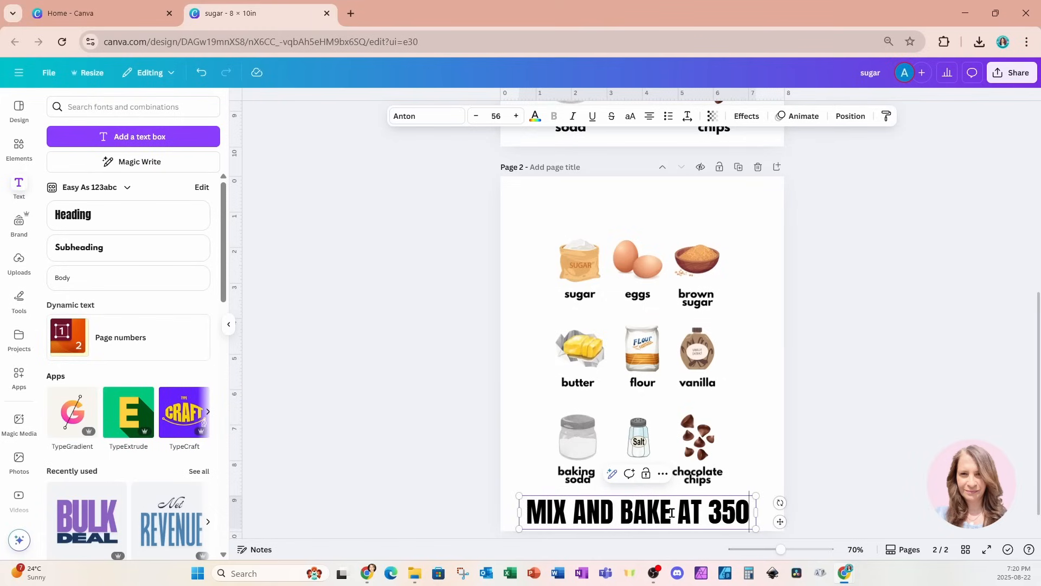
key(Return)
text(F FOR 9-11 MINUTES)
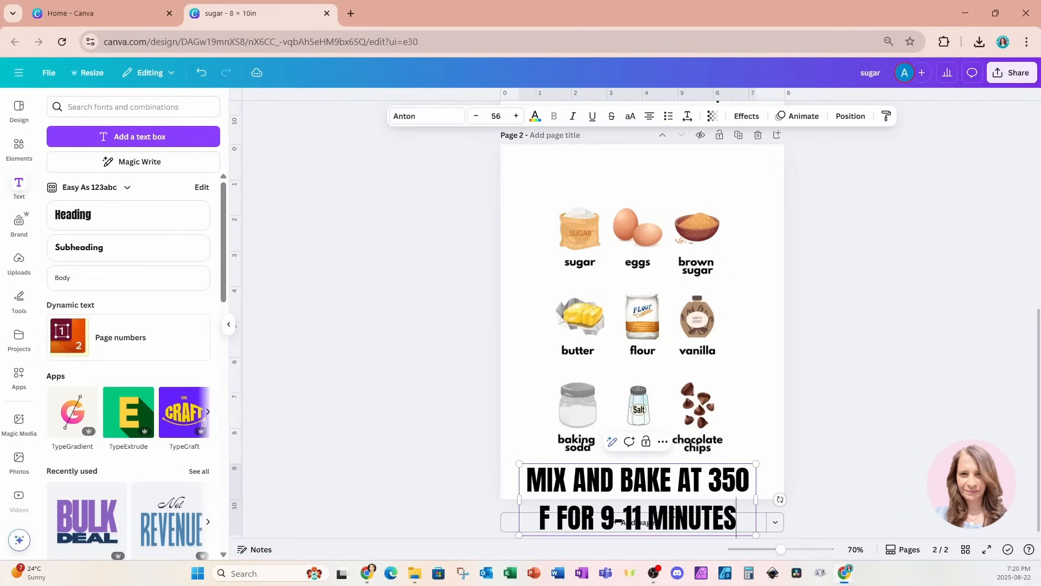
key(Escape)
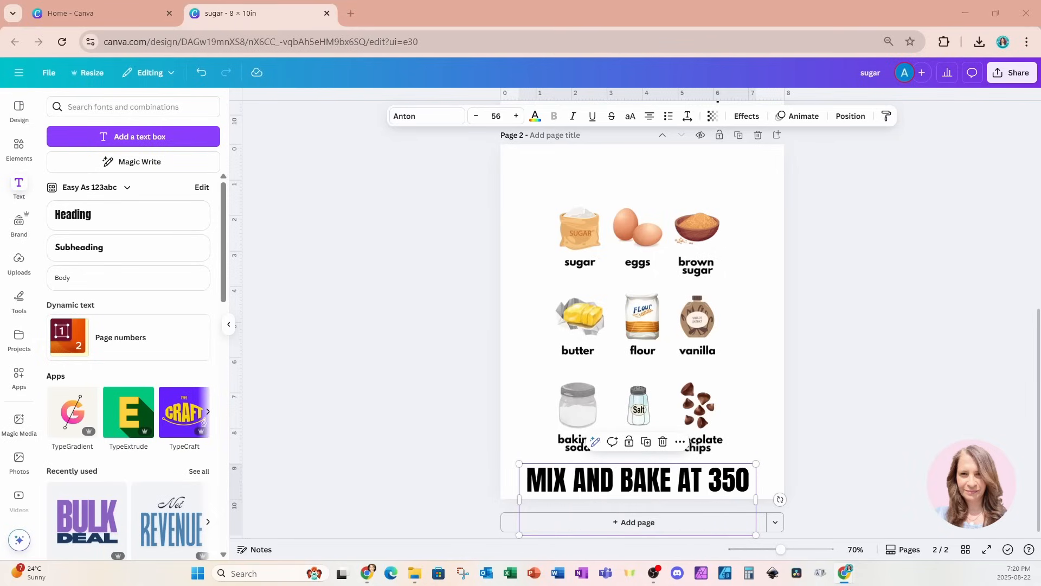
Change the baking instruction heading's font to League Spartan.
click(721, 479)
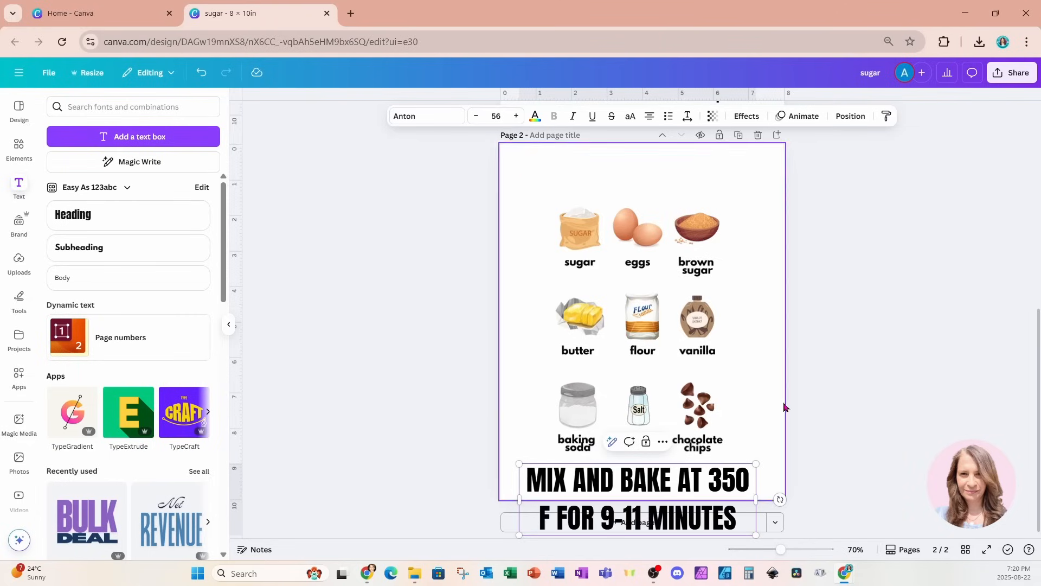
key(Escape)
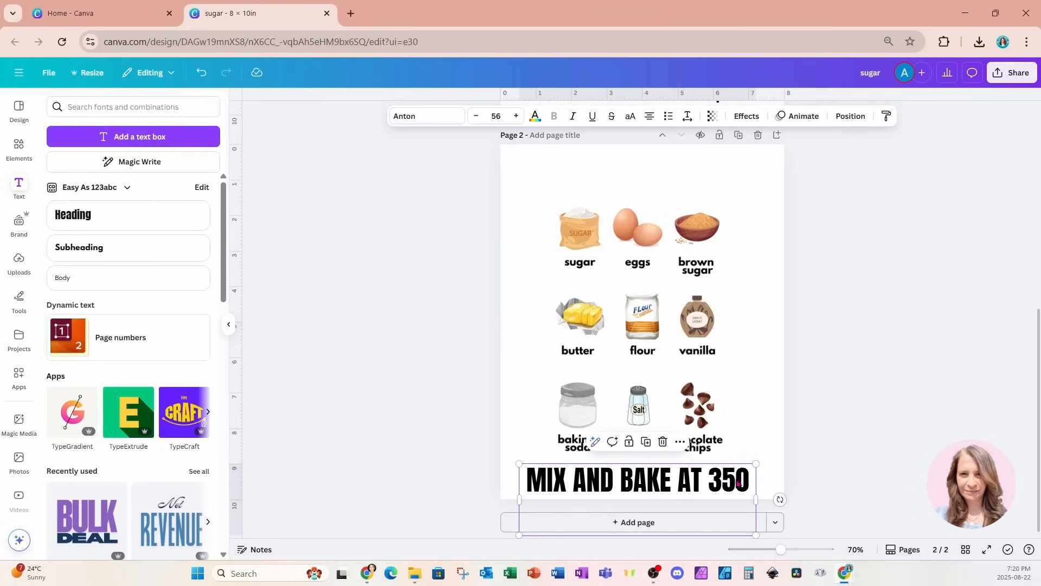
click(437, 122)
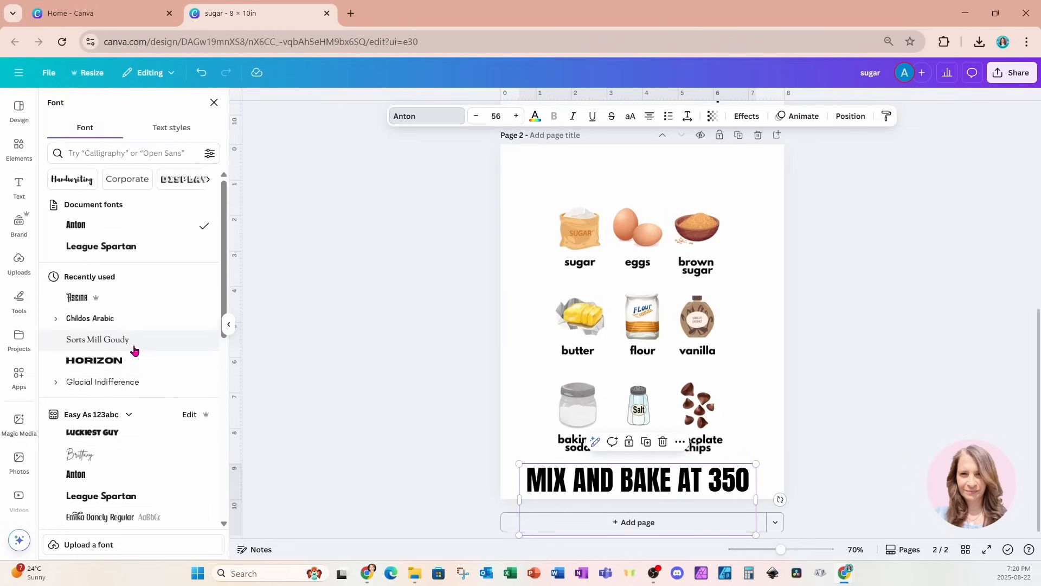
click(100, 495)
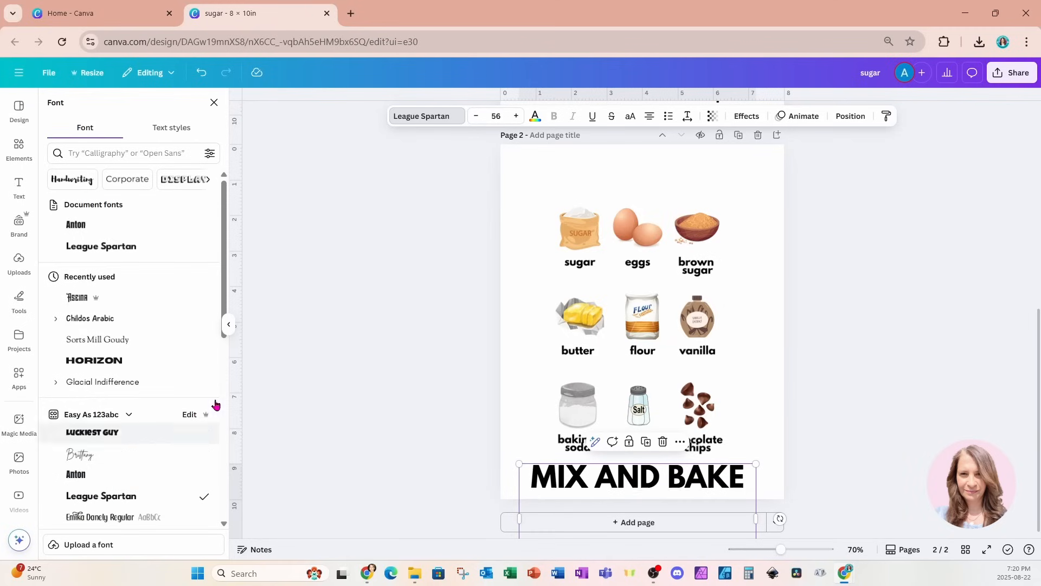
Reduce the baking instruction's font size to 15 so it fits on a single line.
click(474, 118)
click(474, 118)
click(475, 118)
click(474, 118)
click(475, 118)
click(475, 118)
click(476, 118)
click(476, 117)
click(476, 117)
click(477, 118)
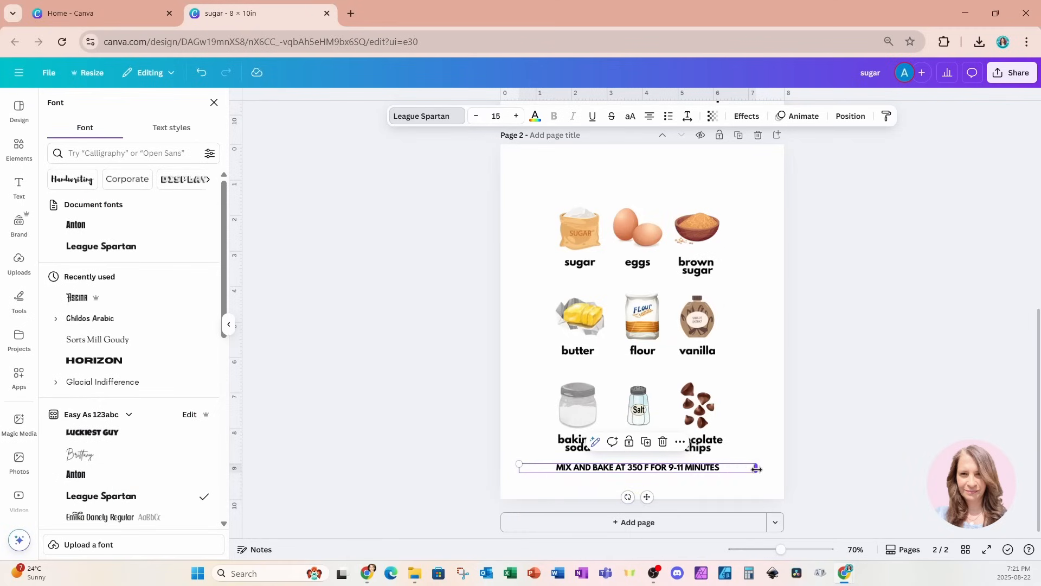
click(476, 117)
click(476, 117)
click(476, 117)
Slightly enlarge and lower the baking instruction line near the page's bottom edge, and move the ingredients image up above it.
drag(670, 467, 703, 484)
drag(550, 481, 534, 479)
drag(550, 484, 565, 485)
drag(625, 341, 627, 328)
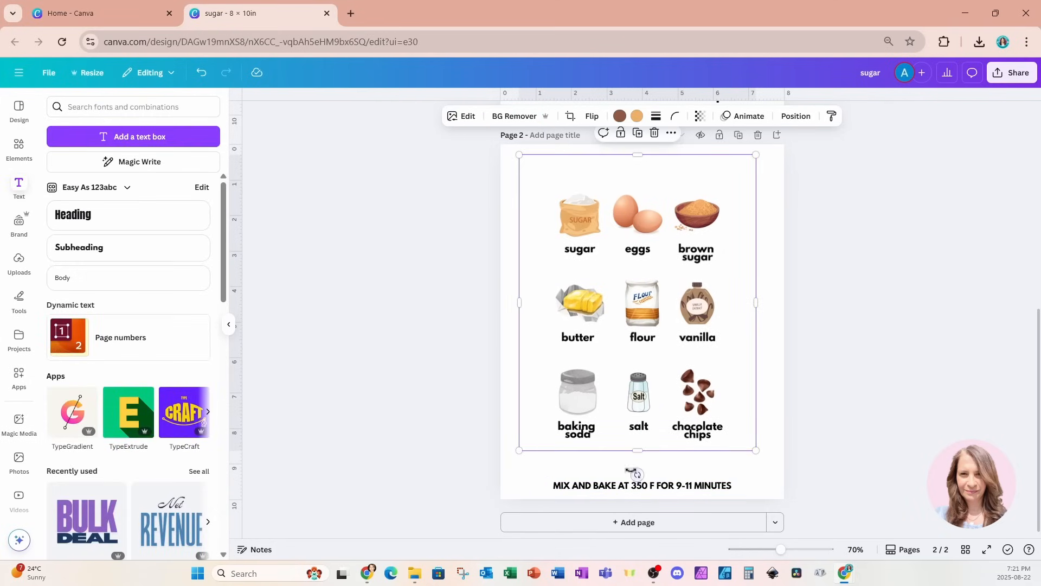
Search the elements for "WOODEN SPOON" and add the dark wooden spoon photo to page 2.
click(16, 149)
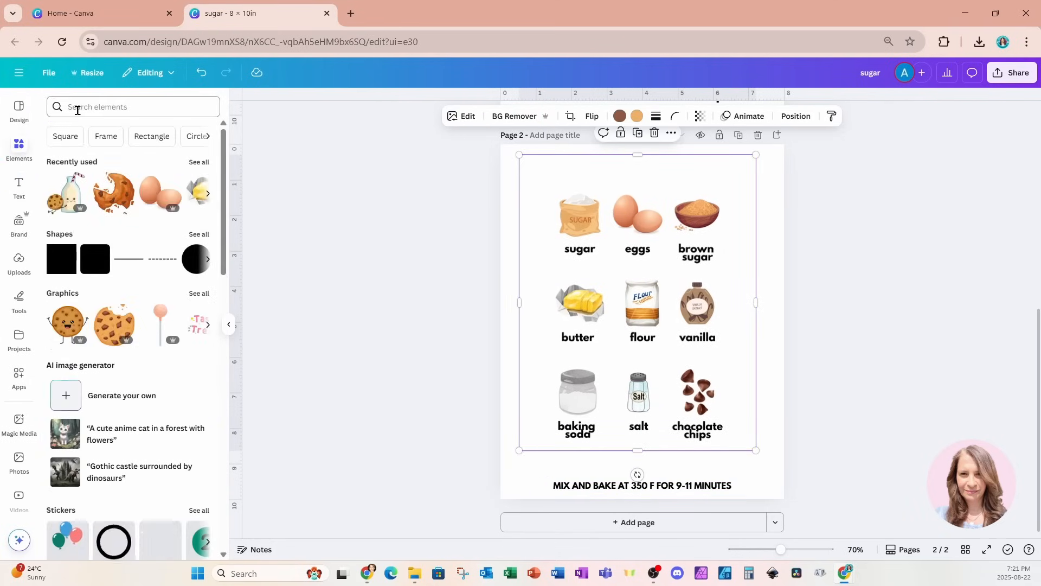
click(77, 109)
text(WOO)
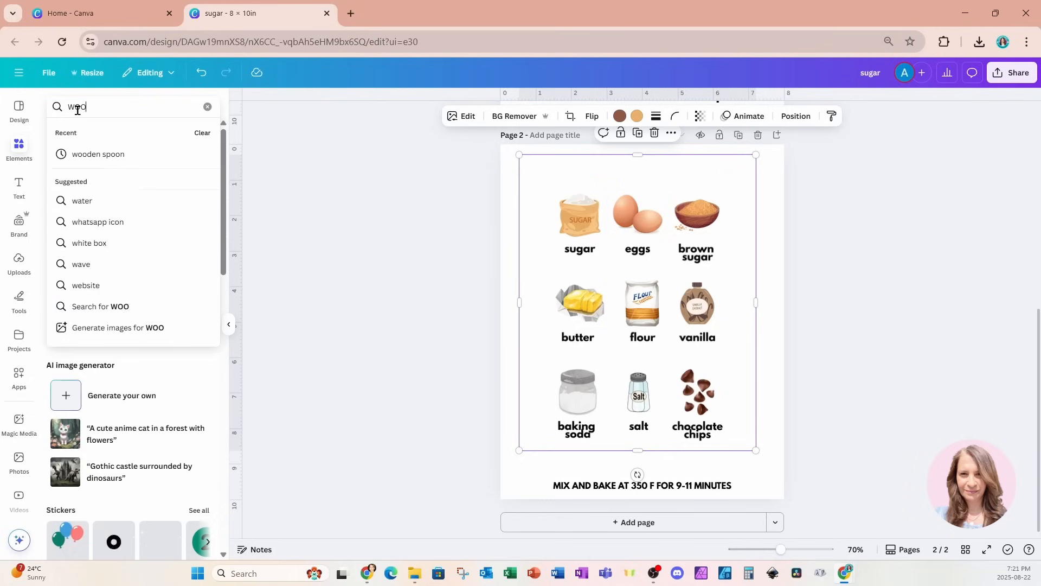
text(DEN SPOON)
key(Return)
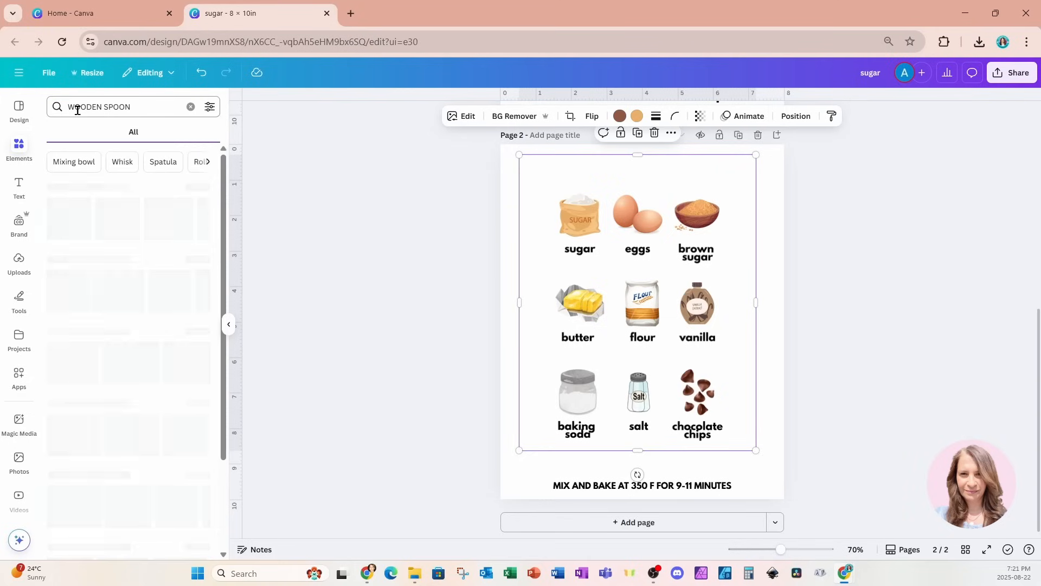
click(142, 287)
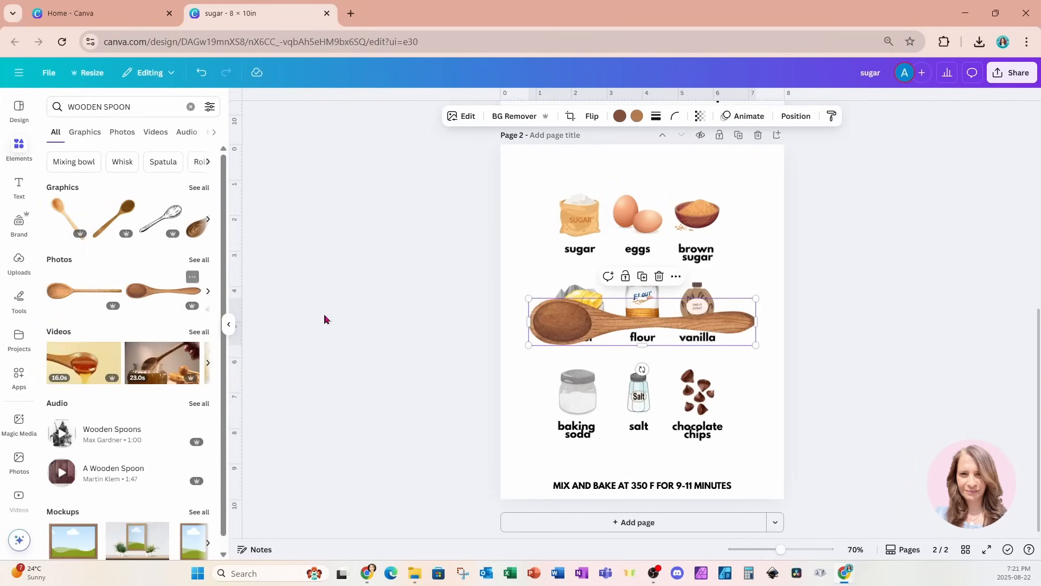
Move the wooden spoon between the bottom ingredient row and the baking instruction, and shrink it to about the instruction line's width.
drag(686, 324, 686, 462)
drag(533, 436, 567, 441)
drag(601, 464, 580, 464)
drag(741, 482, 732, 480)
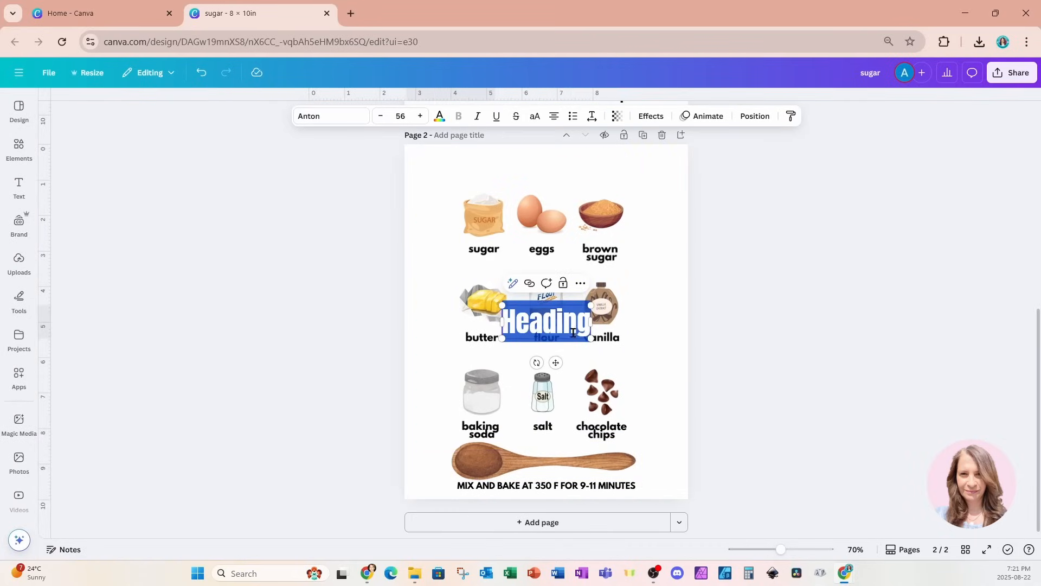
Place the new heading above the ingredients and set its text to "Life is Better with Chocolate Chip Cookies".
click(651, 331)
drag(582, 328, 577, 177)
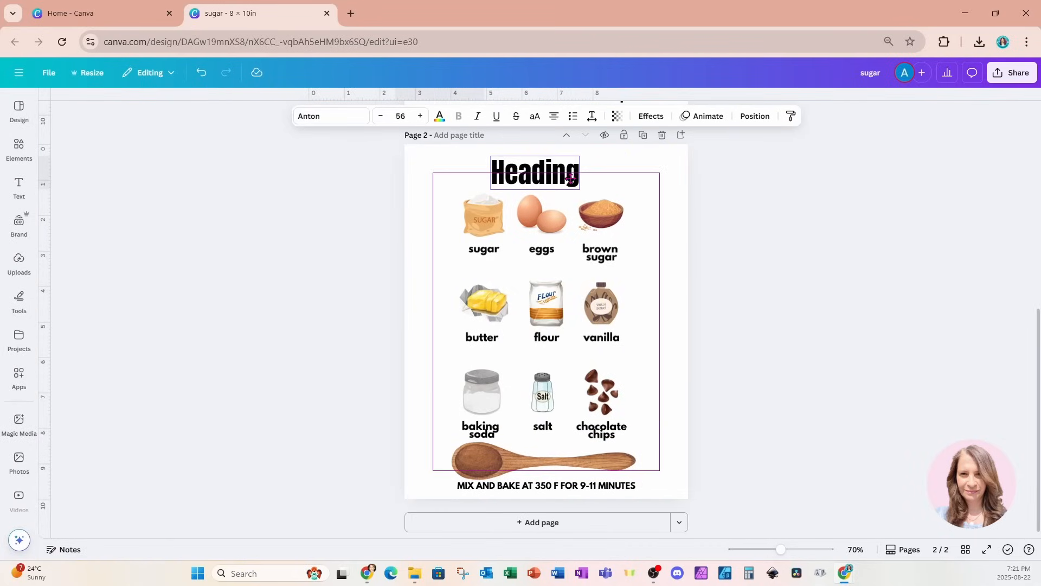
double_click(576, 177)
text(Lif)
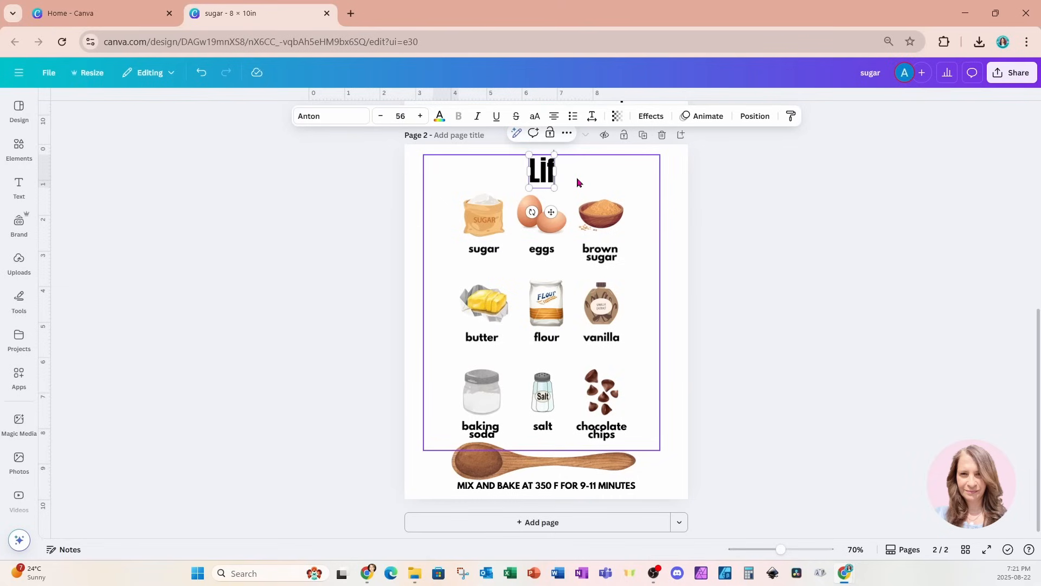
text(e is Bet)
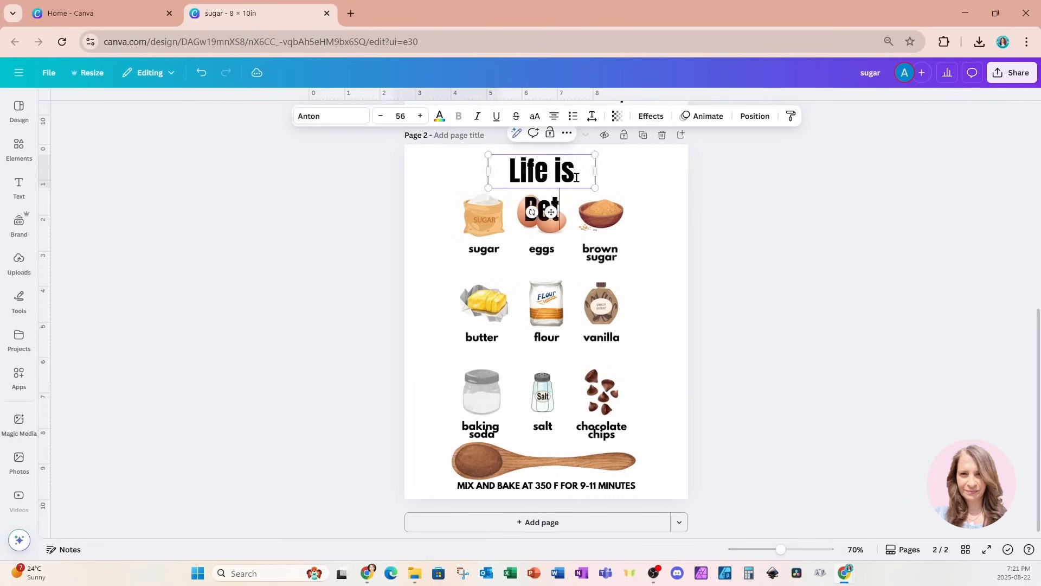
text(ter with C)
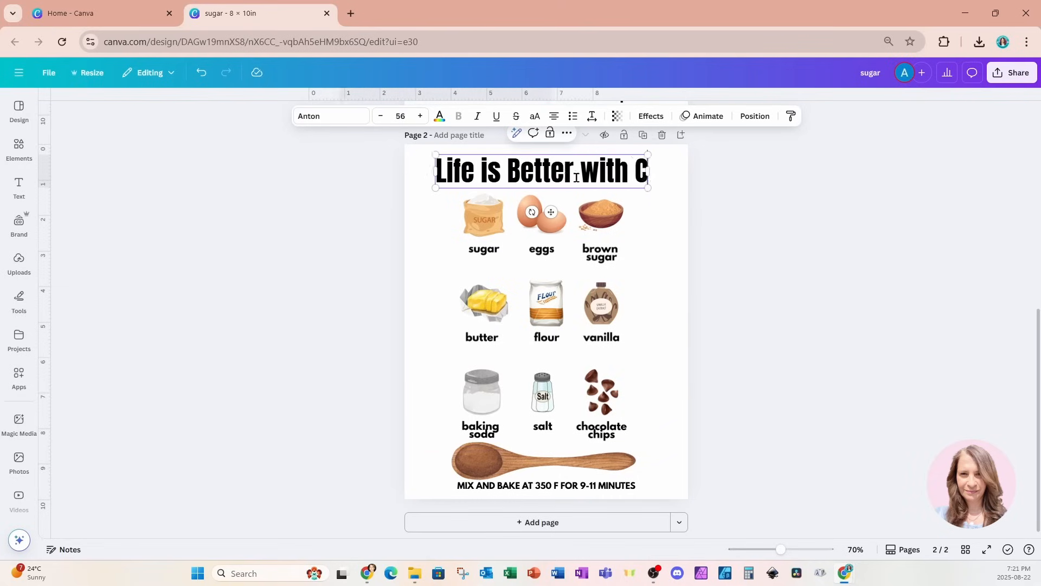
text(hocolate C)
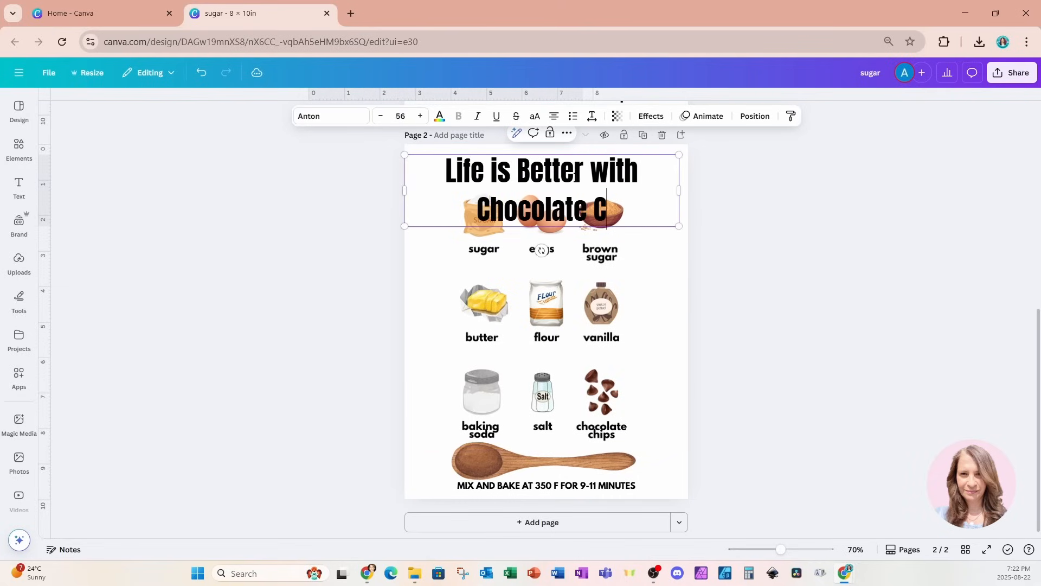
text(hip Cookies)
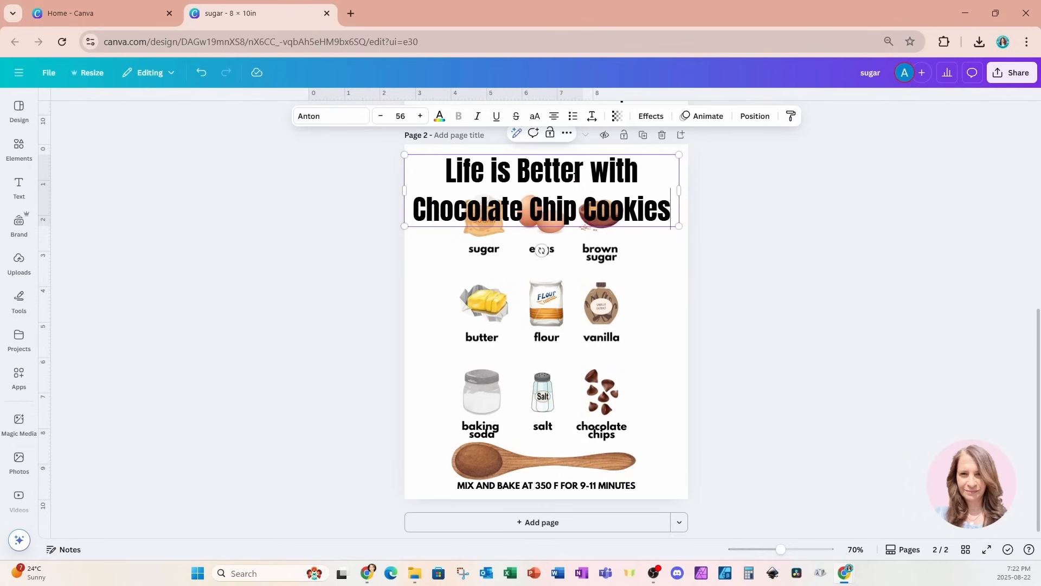
Change the title's font to Brittany and reduce its size to 31 so it fits on one line.
click(332, 115)
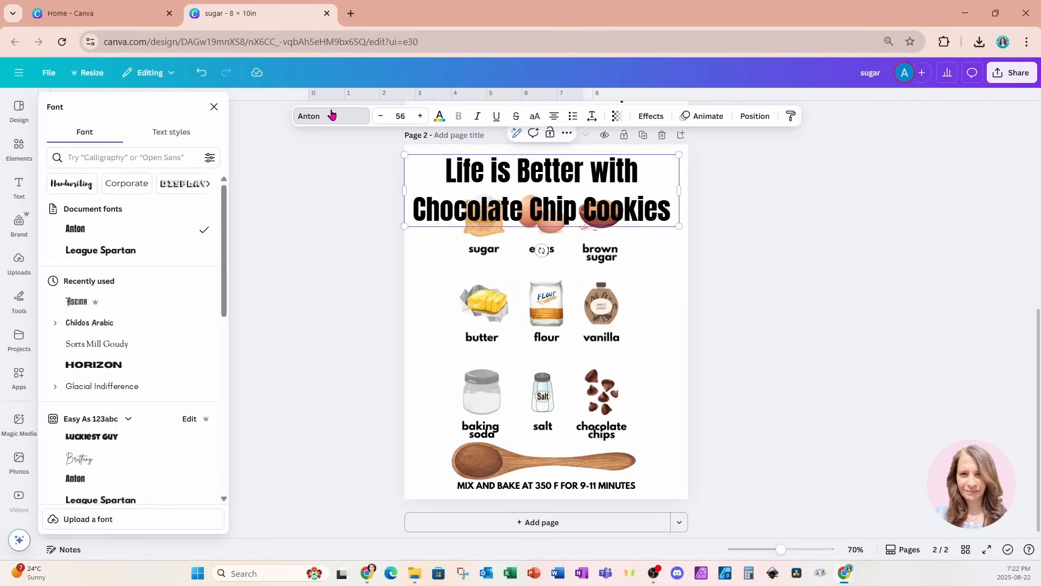
click(103, 463)
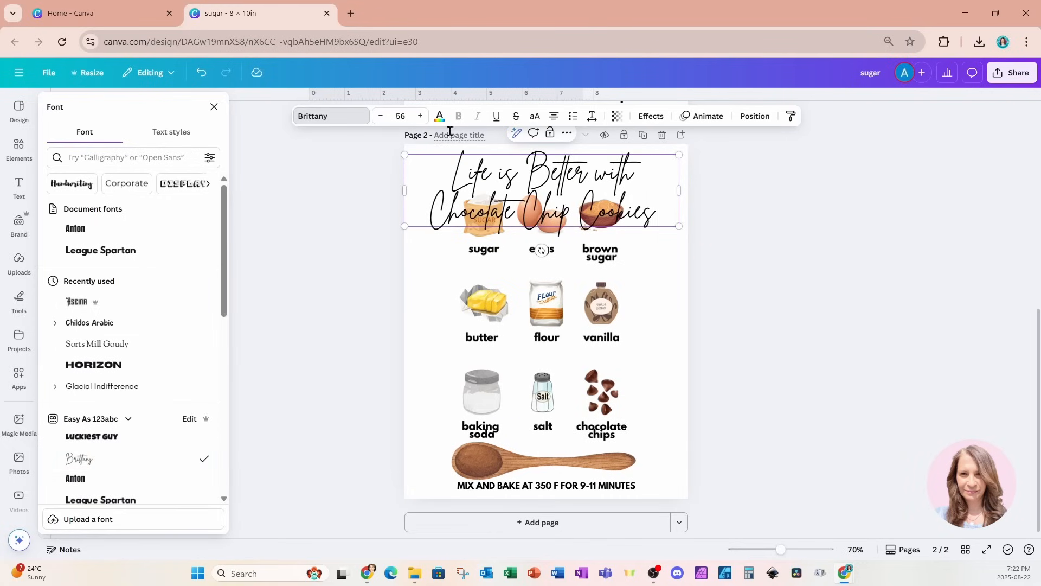
click(381, 121)
click(381, 121)
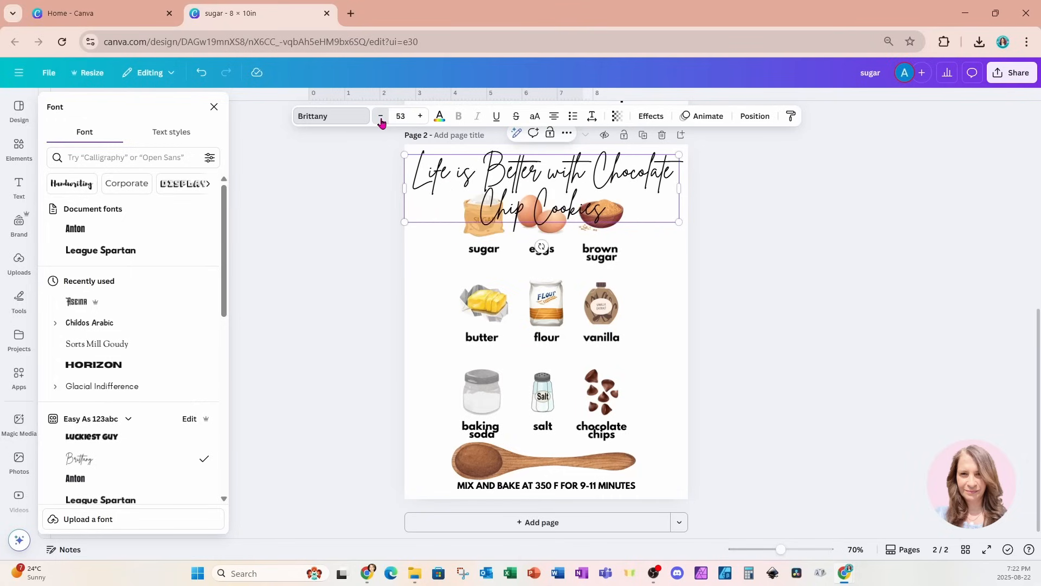
click(381, 122)
click(381, 121)
click(381, 122)
click(381, 122)
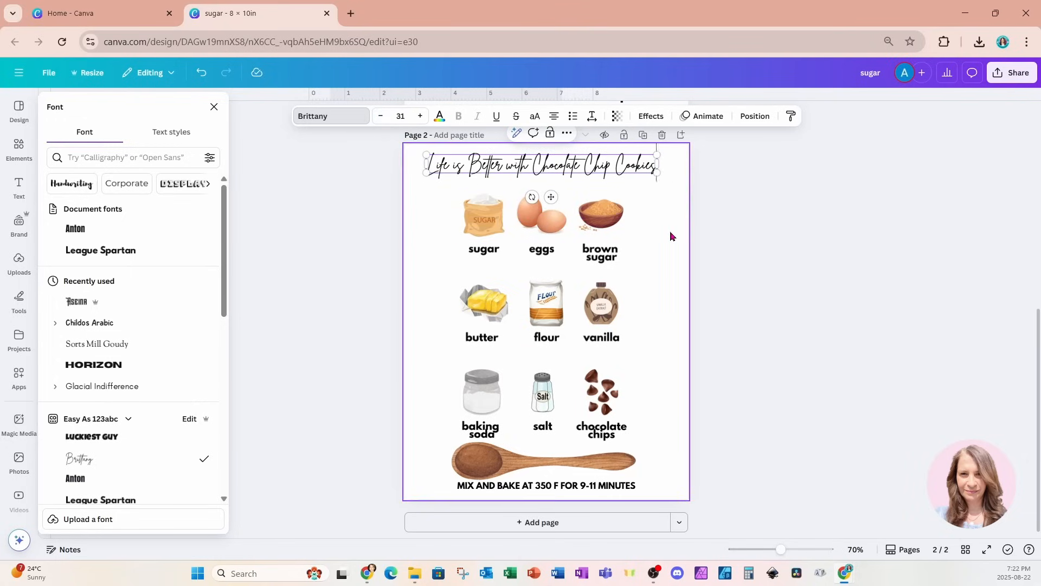
Move the title slightly down so it sits just above the first ingredient row.
click(668, 231)
drag(634, 173, 633, 177)
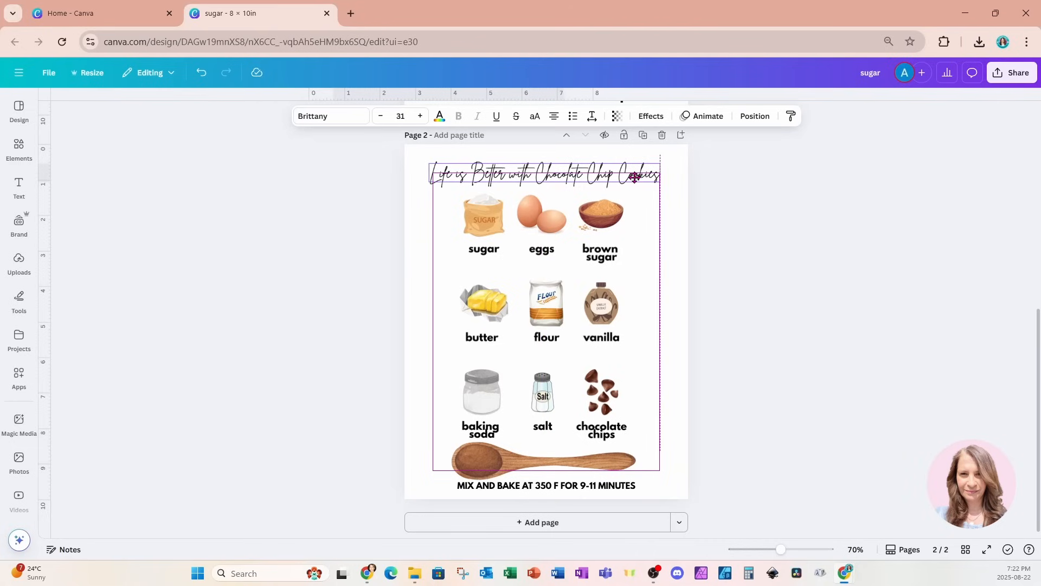
click(646, 314)
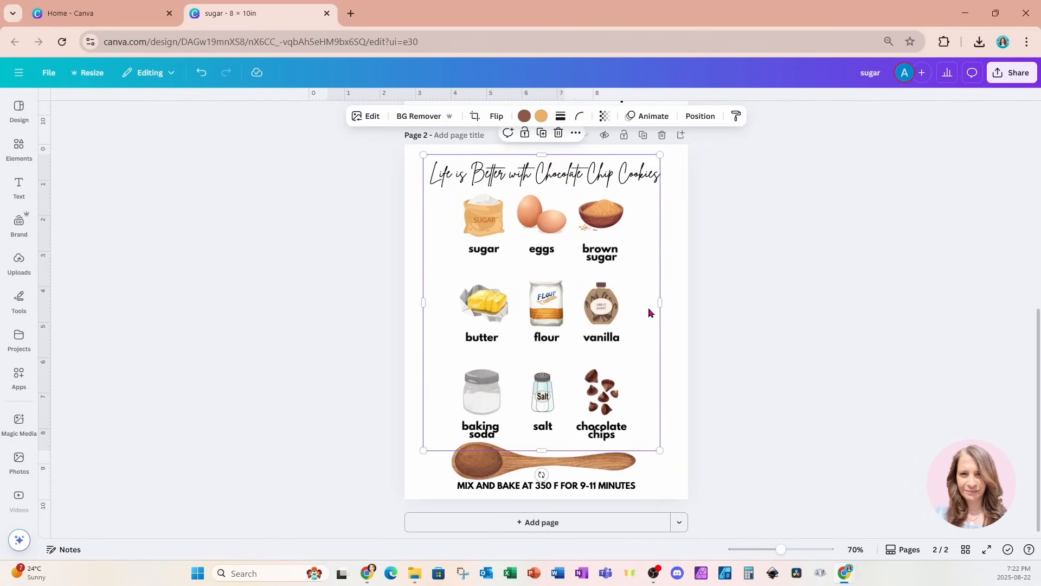
Add the broken cookie graphic from the recently used elements, flip it, and place it small left of the sugar and butter.
click(6, 158)
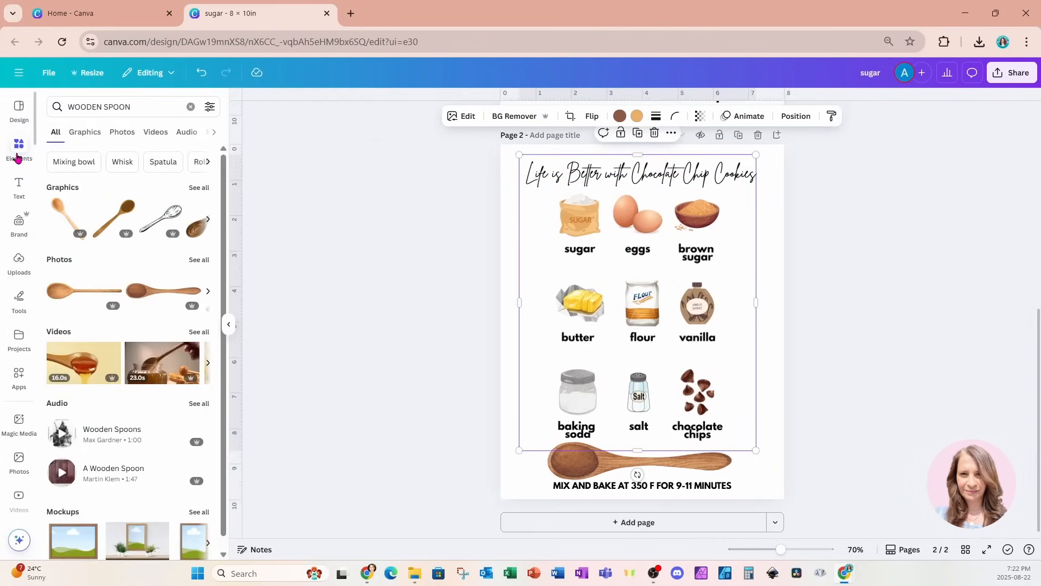
click(190, 106)
click(197, 161)
click(72, 212)
click(572, 116)
click(579, 147)
drag(585, 263, 535, 259)
Add the milk bottle and cookie graphic, shrink and tilt it, and place it at the page's right edge beside the brown sugar and vanilla.
click(182, 155)
drag(755, 209, 598, 366)
drag(575, 410, 761, 248)
drag(749, 298, 730, 294)
drag(795, 218, 770, 230)
drag(748, 264, 757, 288)
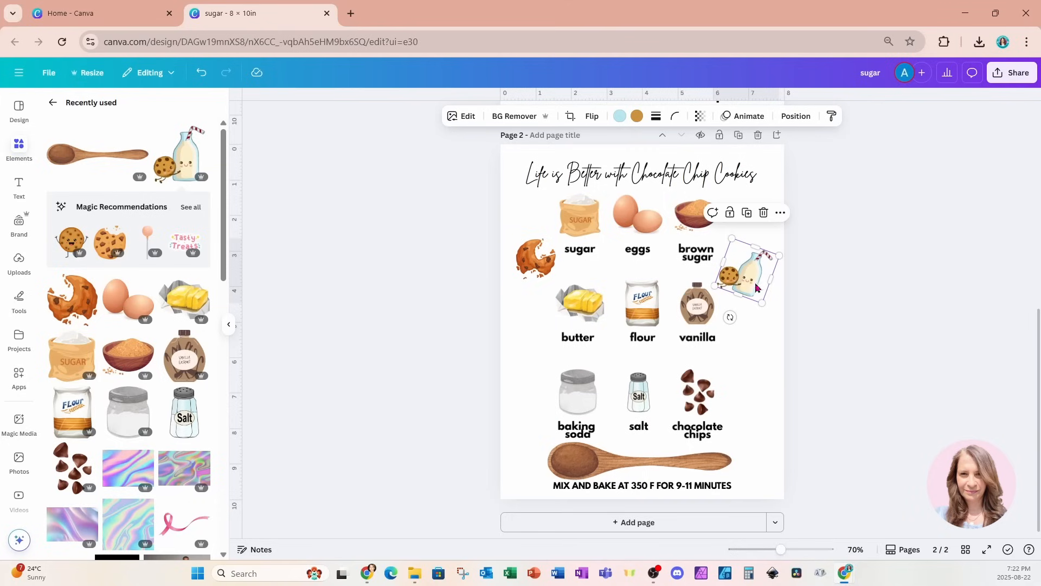
Add the tied cookie stack graphic and place it small and tilted at the page's left edge beside the baking soda.
scroll(128, 325, down, 5)
click(128, 362)
drag(766, 182, 536, 399)
drag(536, 448, 536, 416)
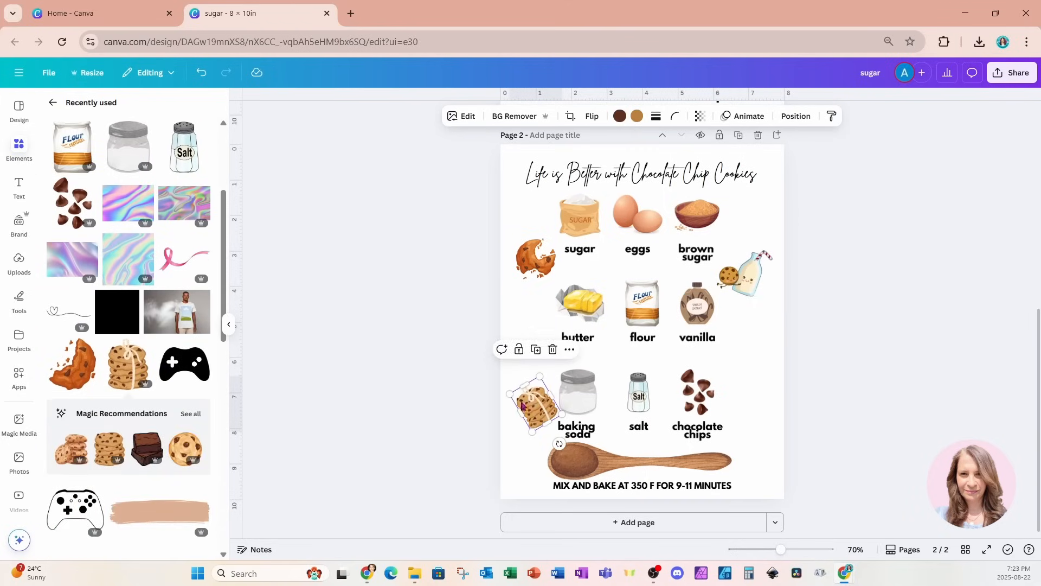
Add the bitten cookie graphic, shrink and tilt it, and place it at the page's lower right beside the chocolate chips label.
click(73, 364)
drag(703, 255, 621, 345)
drag(603, 367, 762, 418)
drag(747, 474, 728, 479)
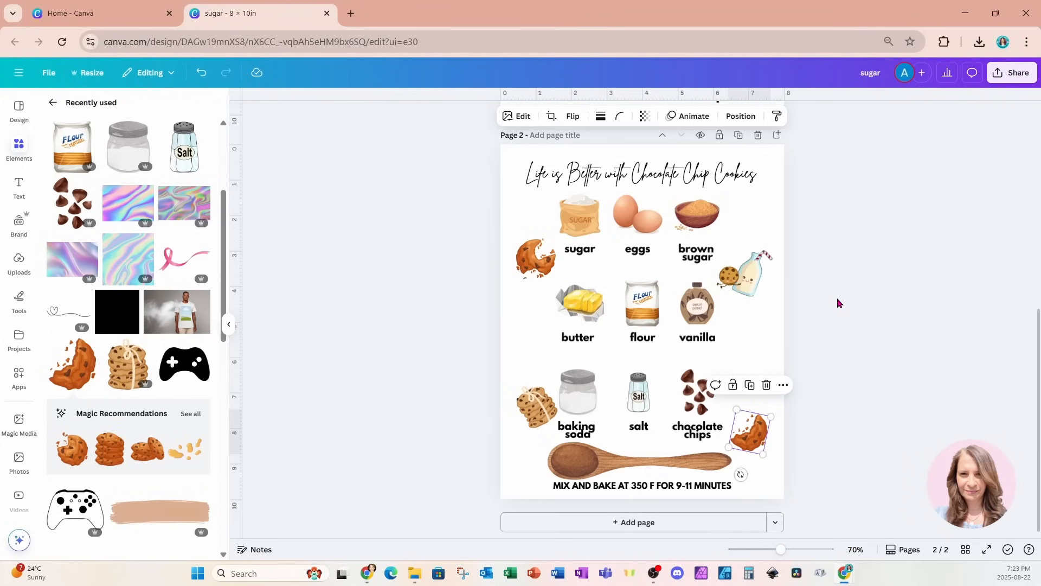